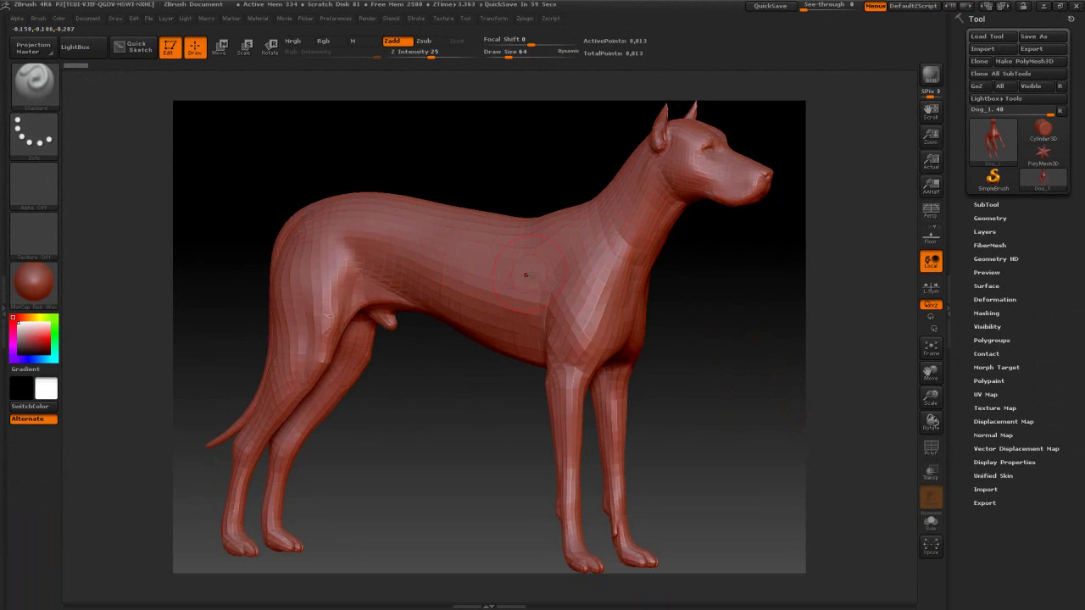
- Inspect the dog's Geometry and ZRemesher settings and its wireframe topology up close
left_click(980, 218)
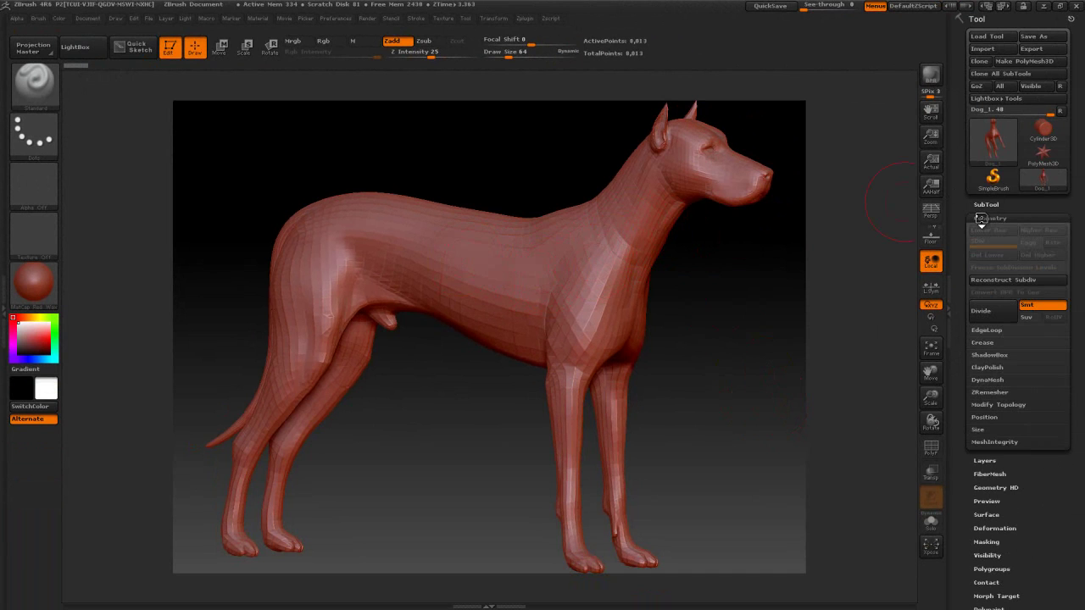
left_click(987, 392)
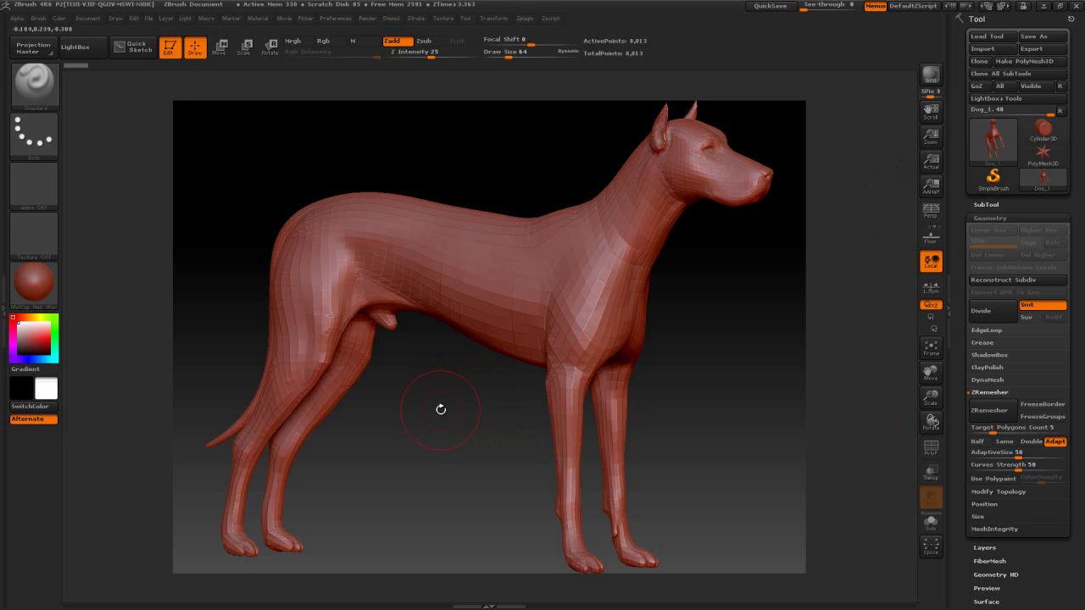
left_click(1007, 219)
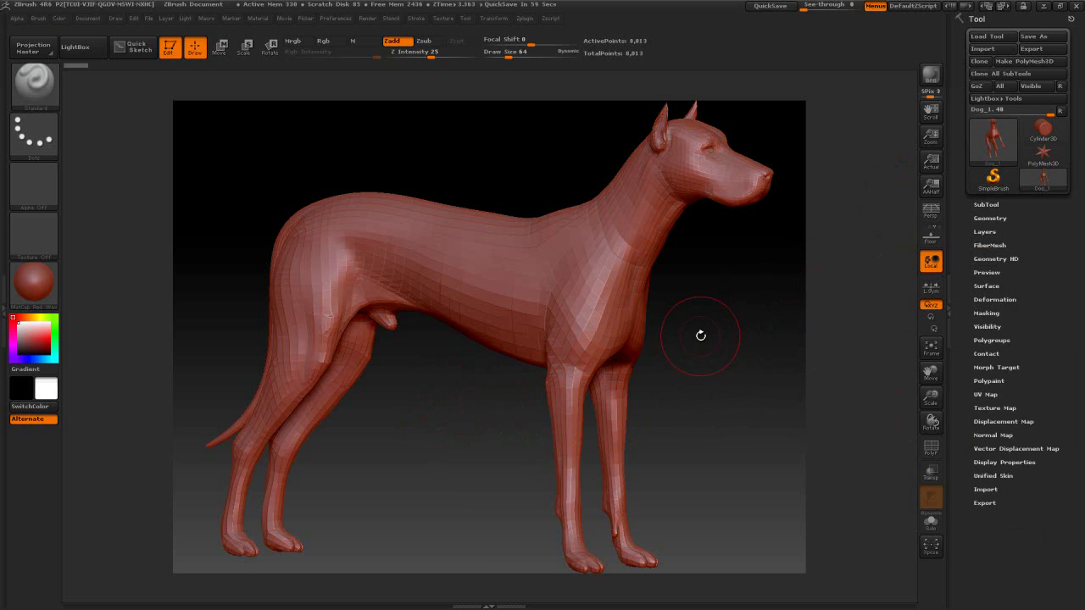
left_click(927, 454)
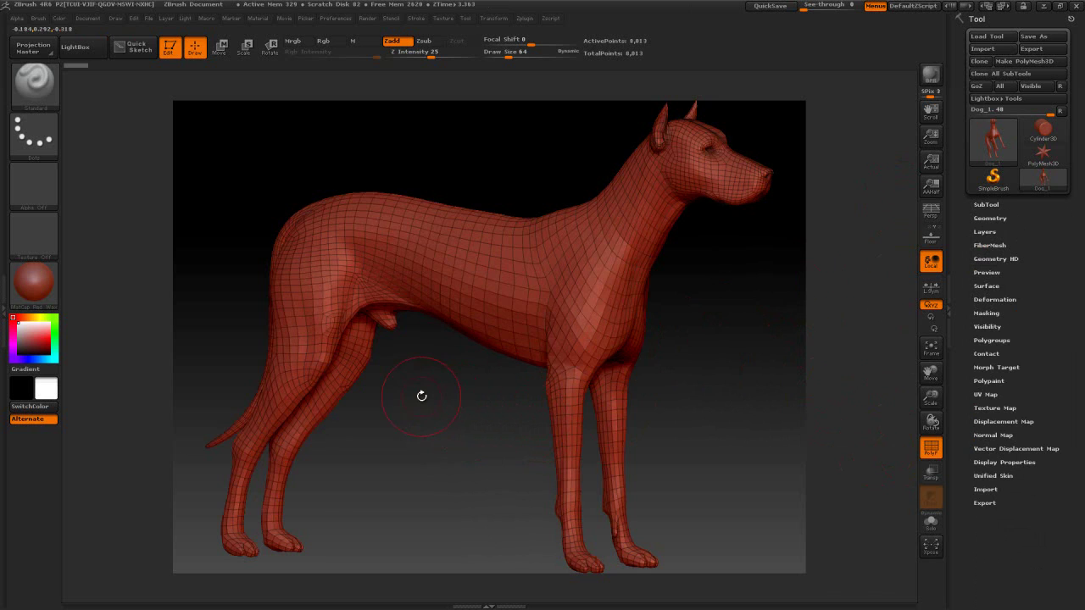
mouse_move(418, 392)
left_mouse_down("alt")
mouse_move(460, 441)
mouse_move(457, 403)
mouse_move(428, 386)
left_mouse_up("alt")
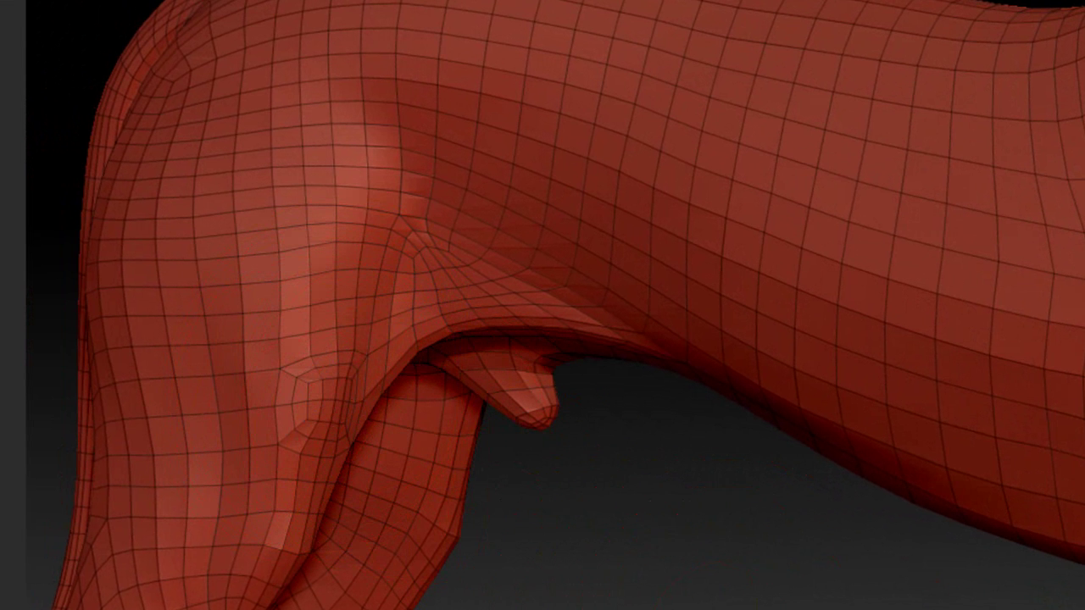
mouse_move(707, 567)
left_mouse_down("alt")
mouse_move(707, 542)
mouse_move(734, 512)
mouse_move(588, 539)
mouse_move(573, 571)
left_mouse_up("alt")
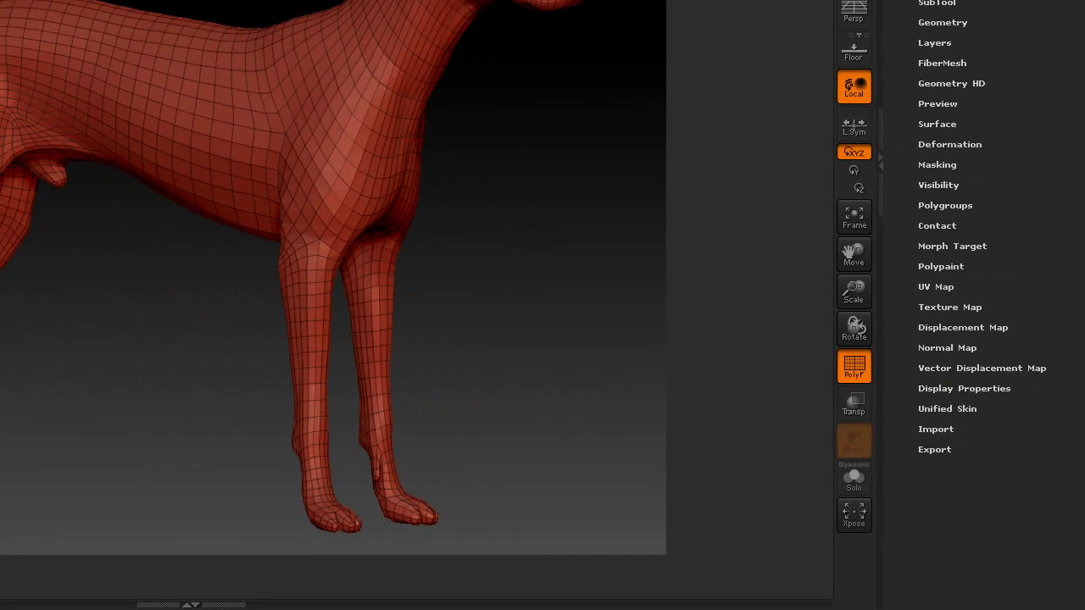
- Hide the wireframe and reload all macros so EZ-HL is listed
left_click(853, 366)
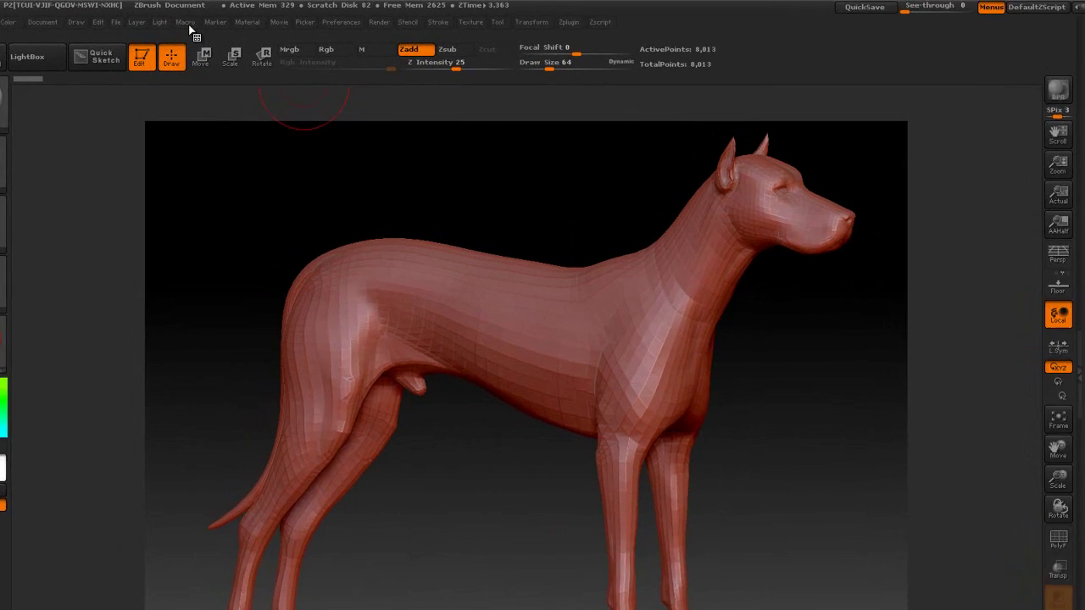
left_click(210, 20)
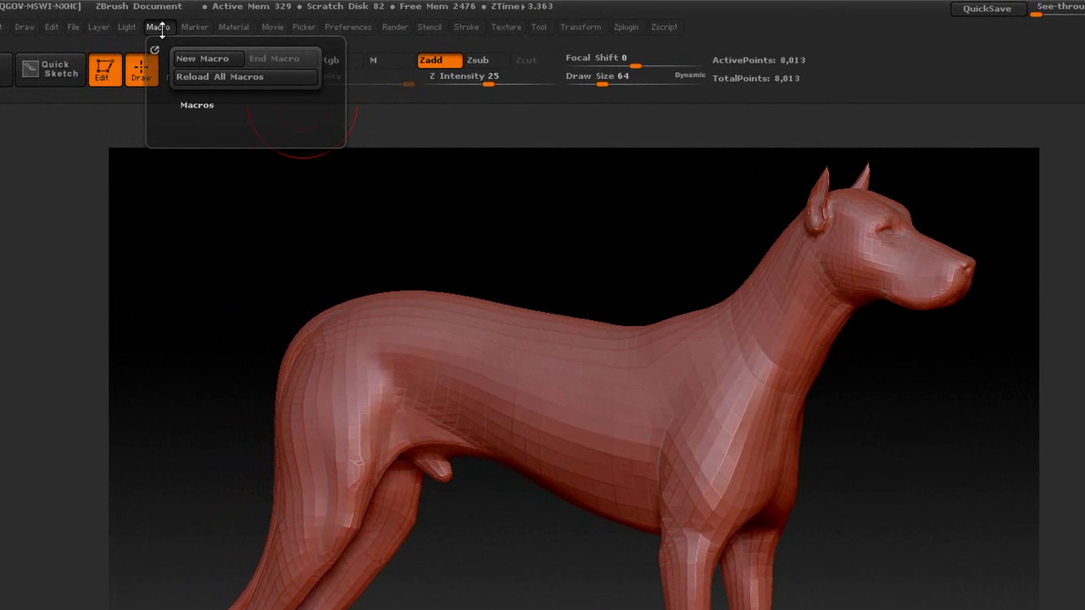
left_click(196, 76)
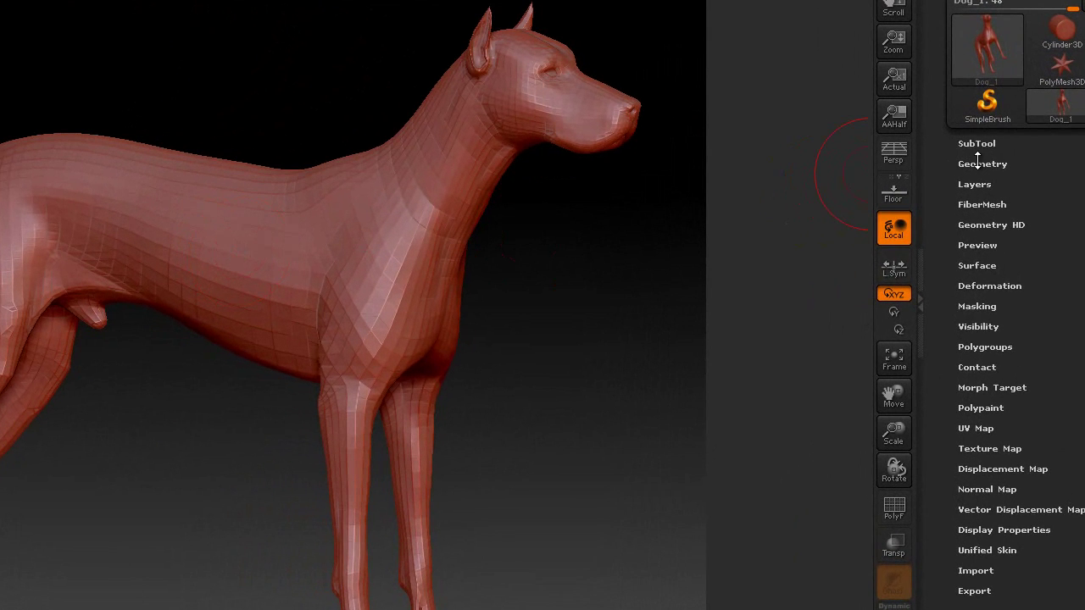
- Divide the dog mesh twice to reach SDiv 3 with 127,857 points
left_click(979, 164)
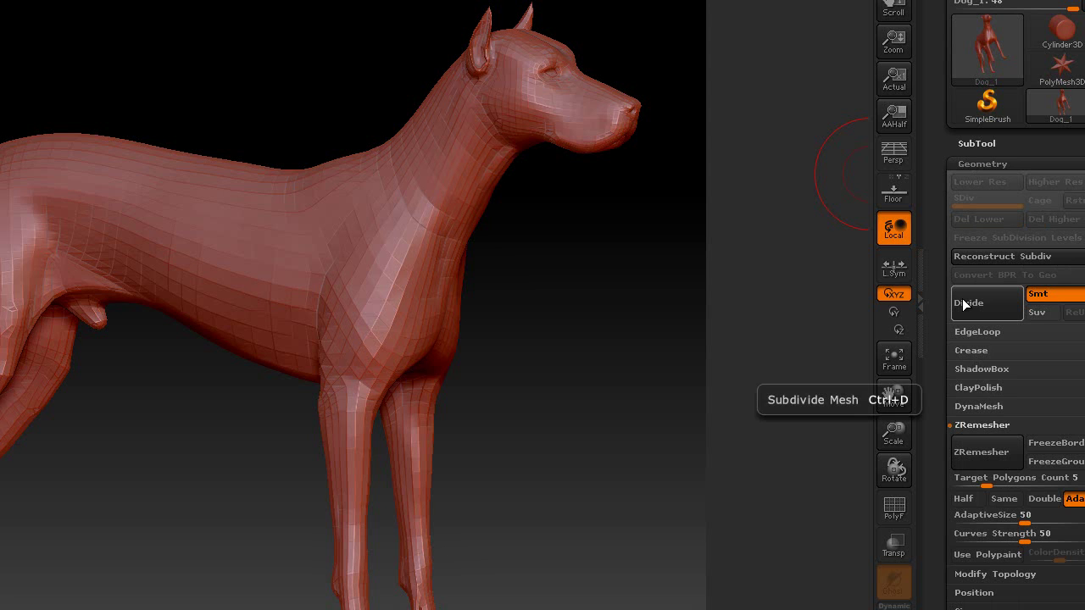
left_click(963, 301)
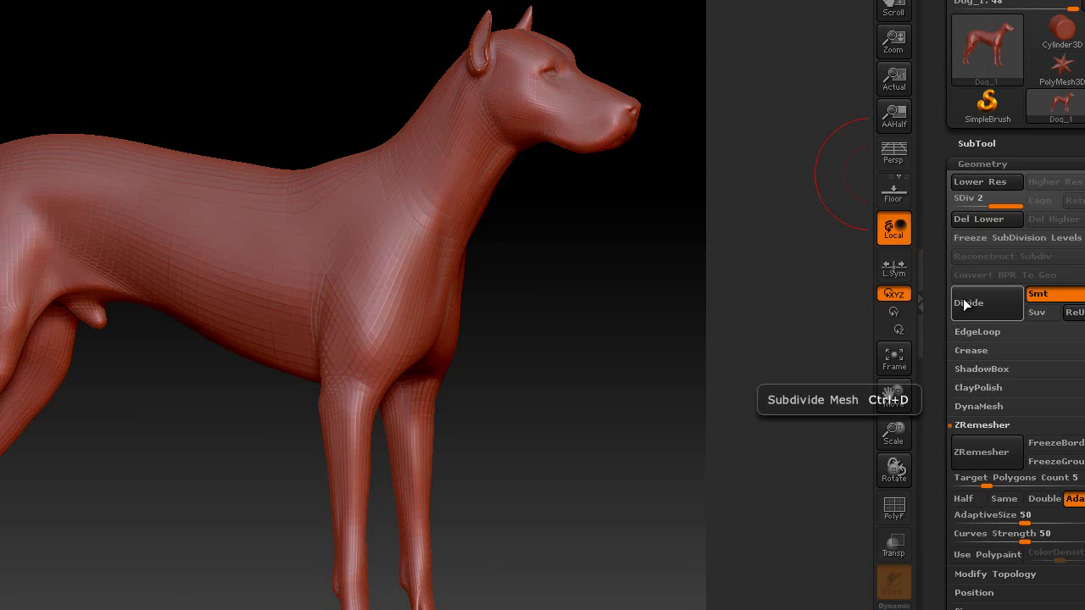
left_click(963, 301)
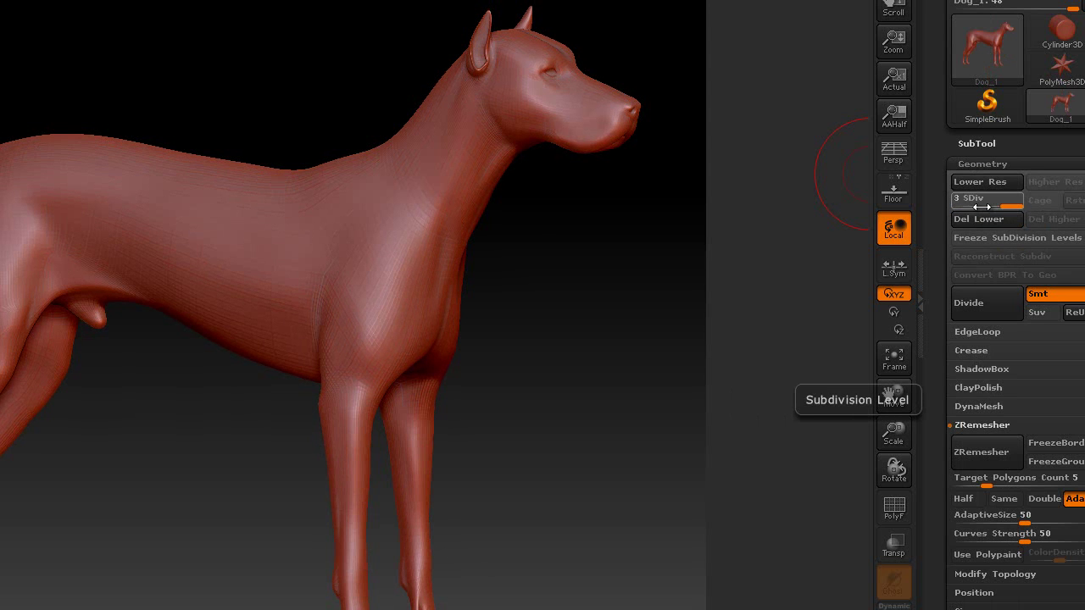
left_click(986, 300)
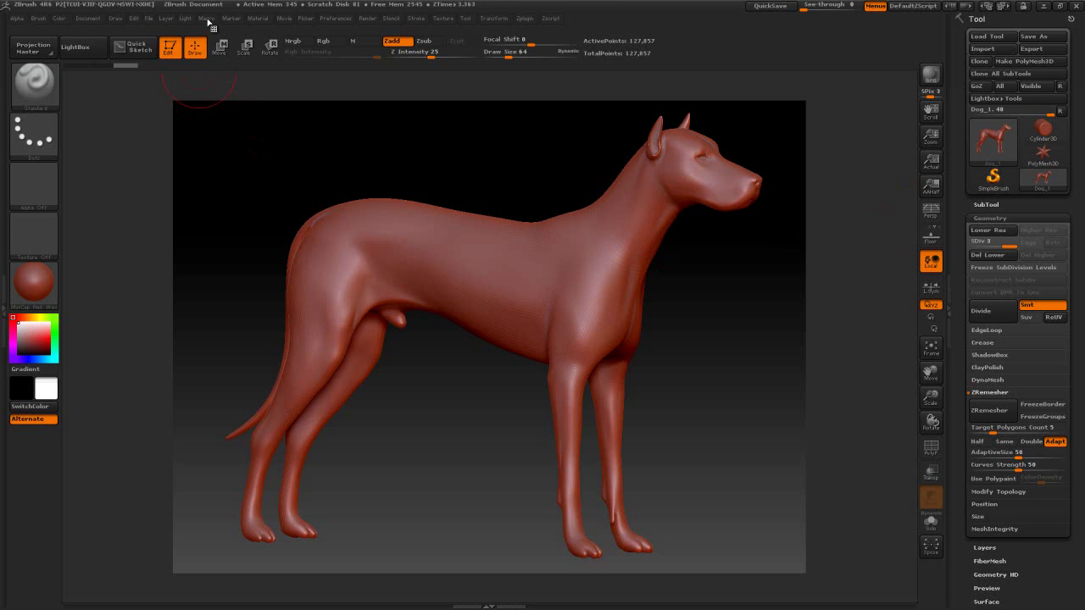
- Start the EZ-HL macro, then convert the dog into the PolyMesh3D tool PM3D_Dog_1
left_click(208, 19)
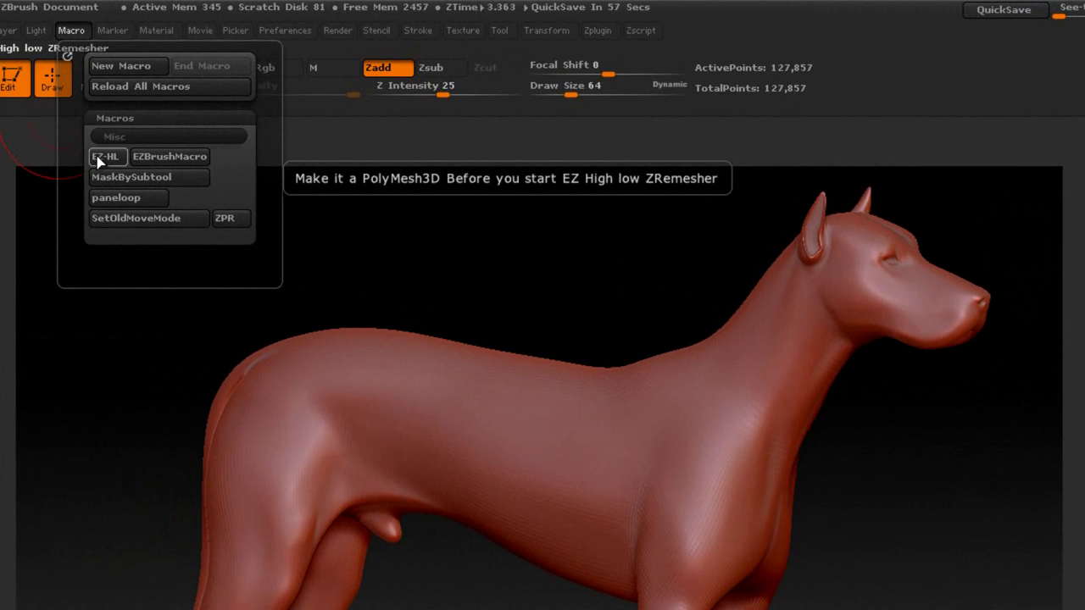
left_click(99, 160)
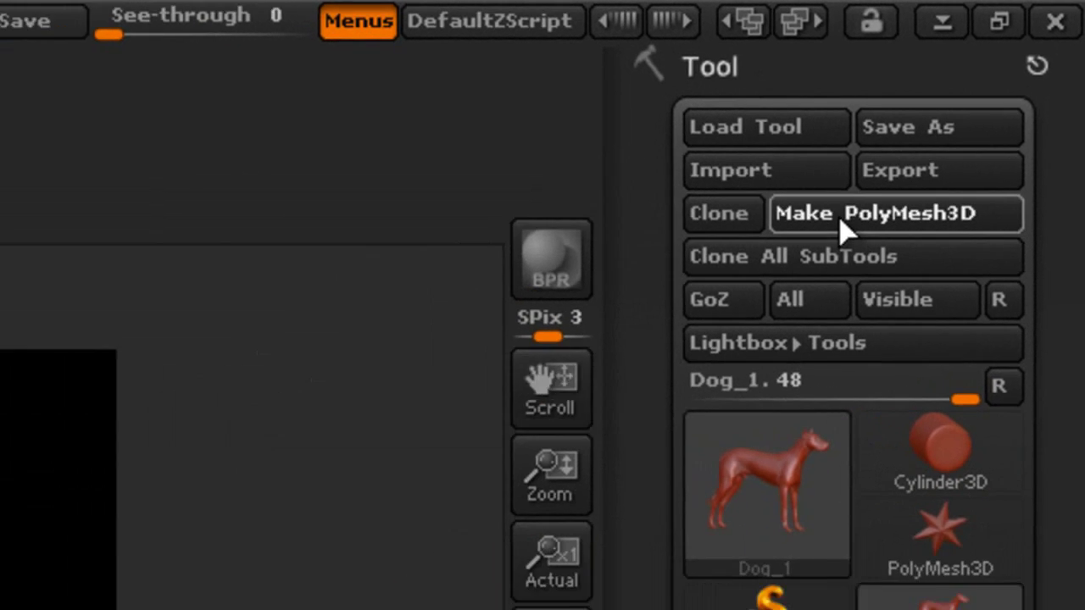
left_click(814, 250)
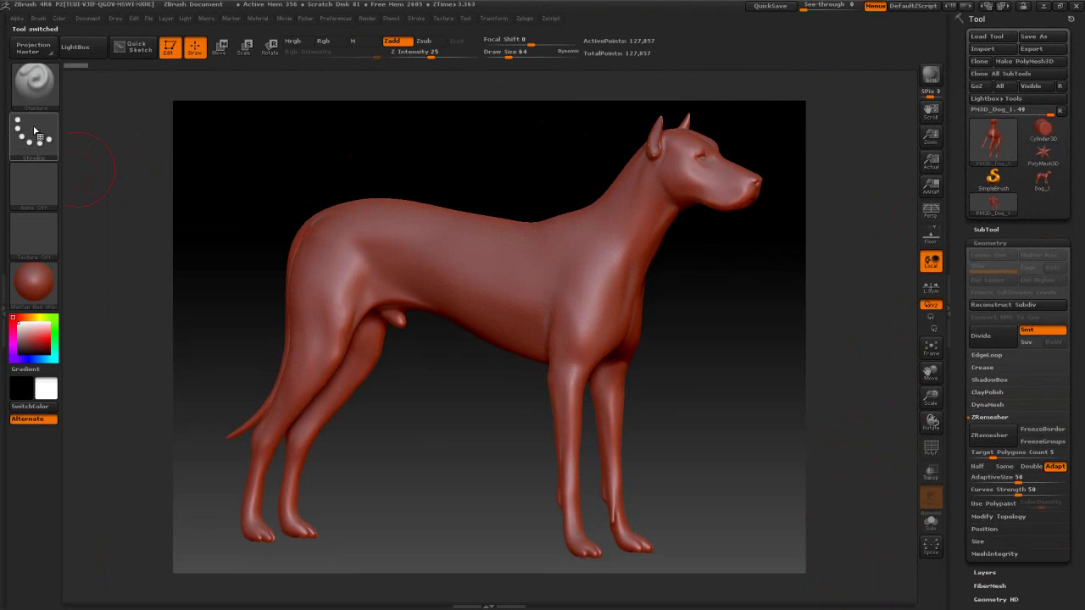
- Pick the ZRemesherGuides brush, test a guide along the dog's back, then remove it
left_click(30, 88)
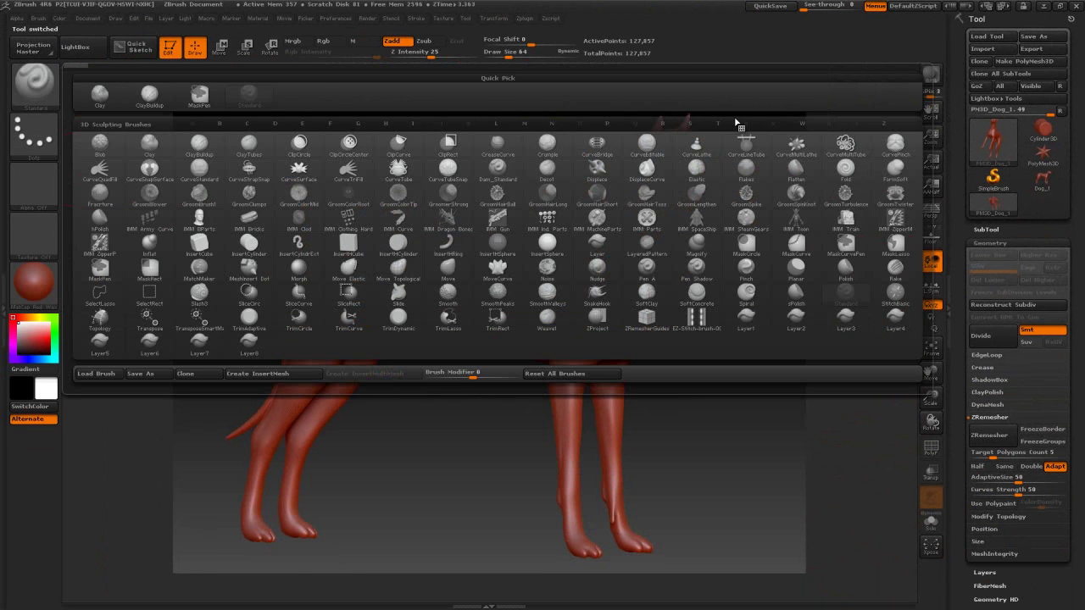
left_click(884, 125)
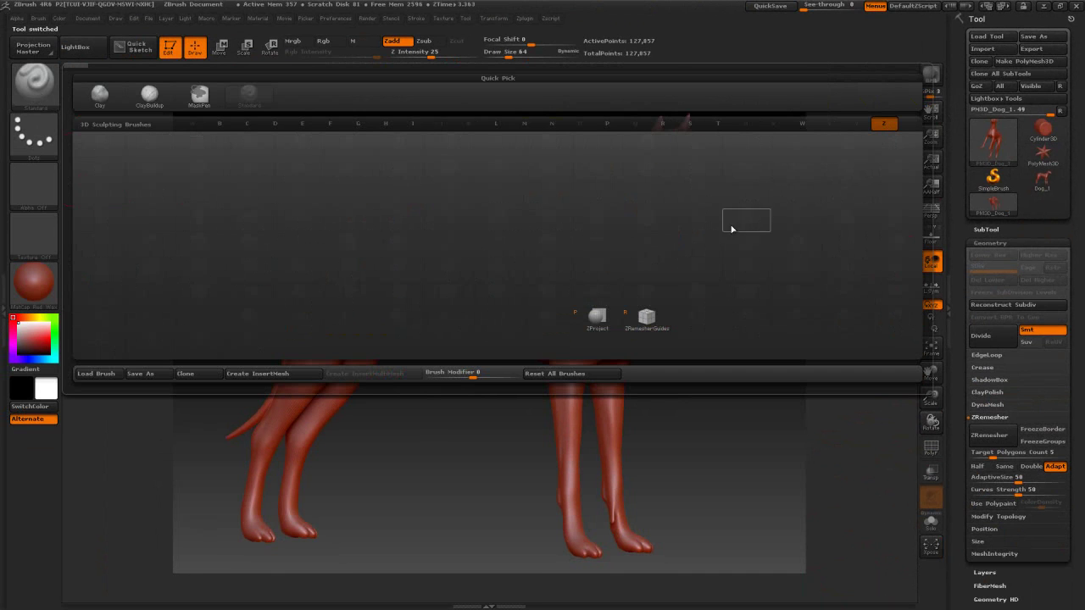
left_click(662, 326)
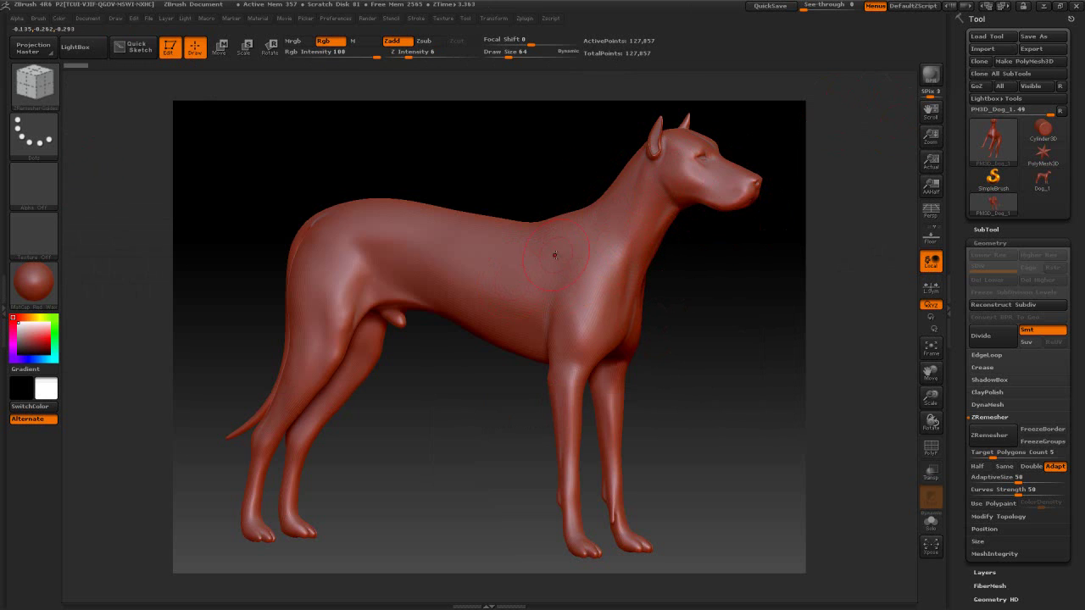
mouse_move(617, 216)
left_mouse_down()
mouse_move(576, 251)
mouse_move(458, 272)
mouse_move(397, 254)
left_mouse_up()
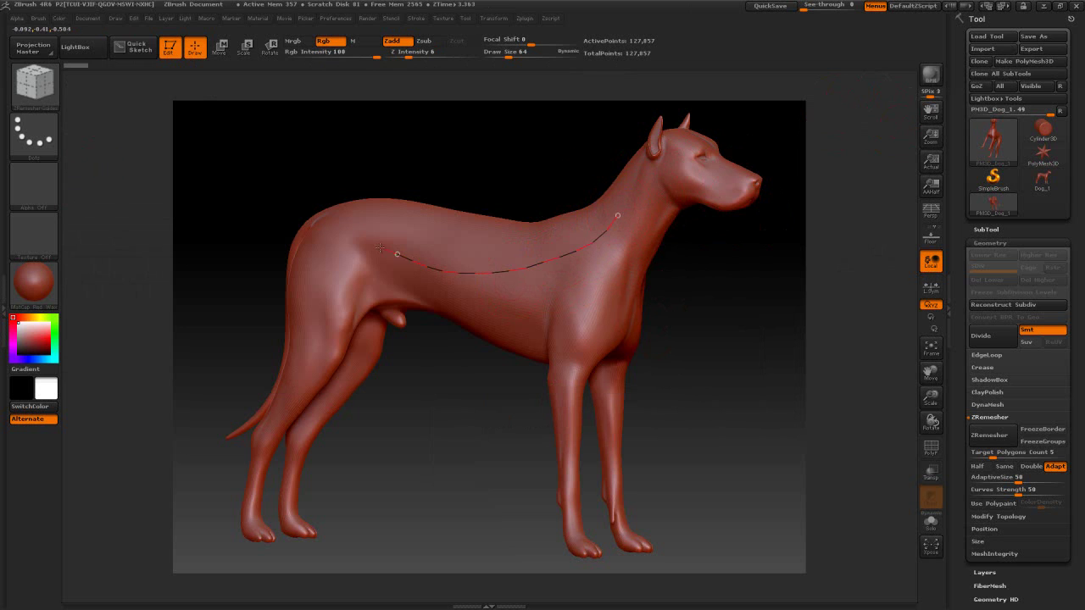
left_click(488, 320, "shift")
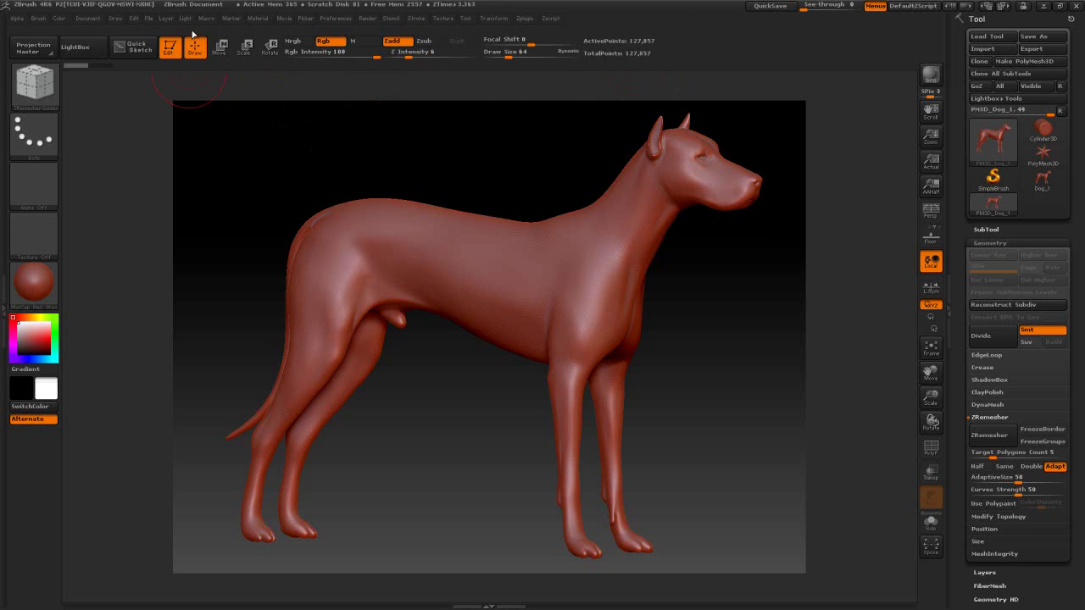
- Run the EZ-HL macro to create PM3D_Dog_2 with 2.76 million total points
left_click(205, 18)
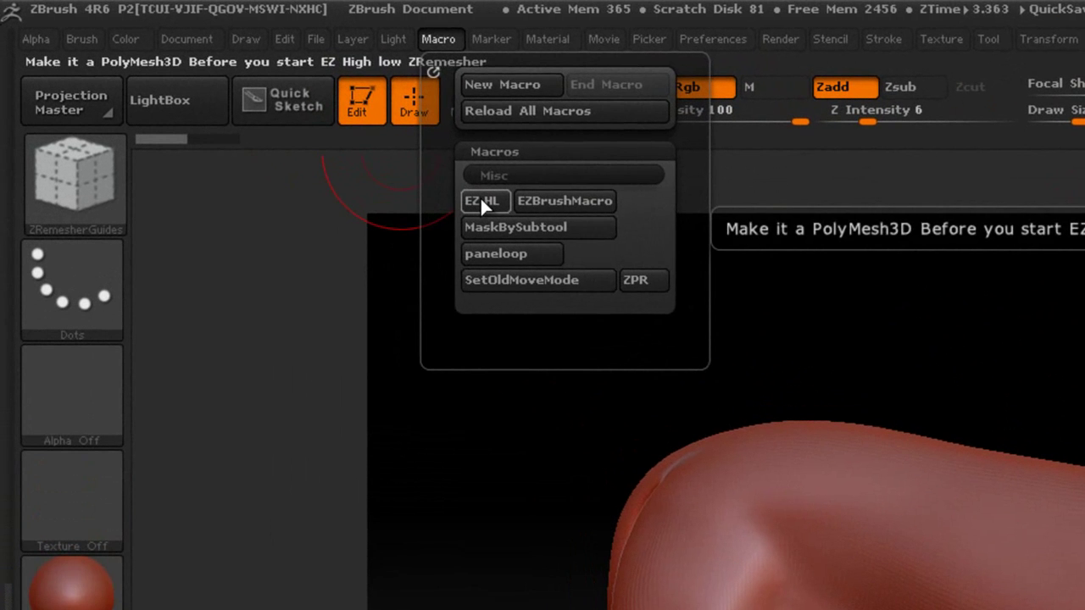
left_click(226, 95)
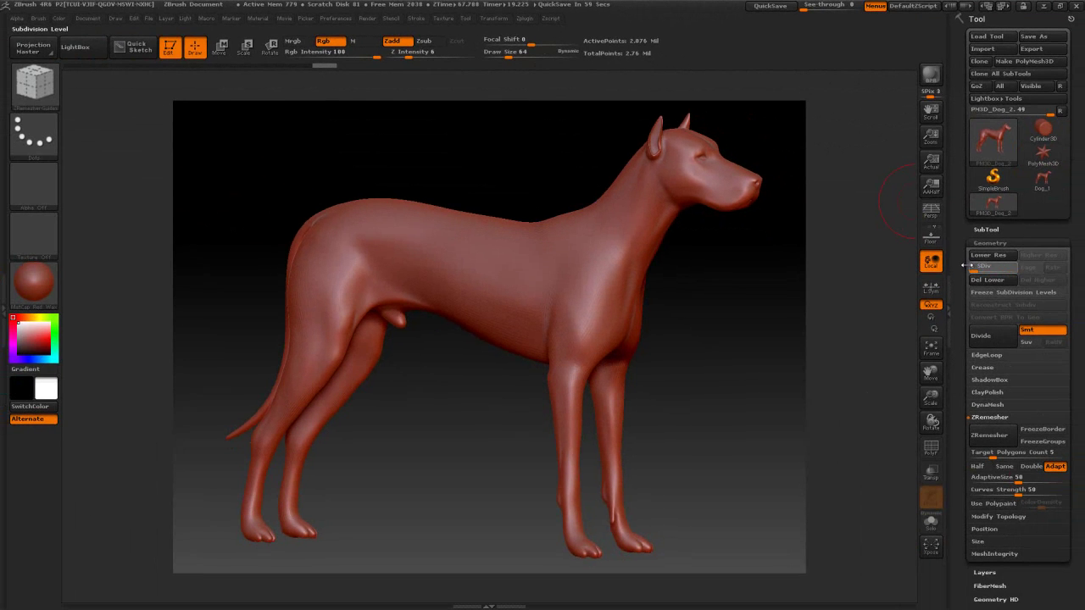
- Take PM3D_Dog_2 from SDiv 1 back up to level 5 with the wireframe turned off
left_click(970, 266)
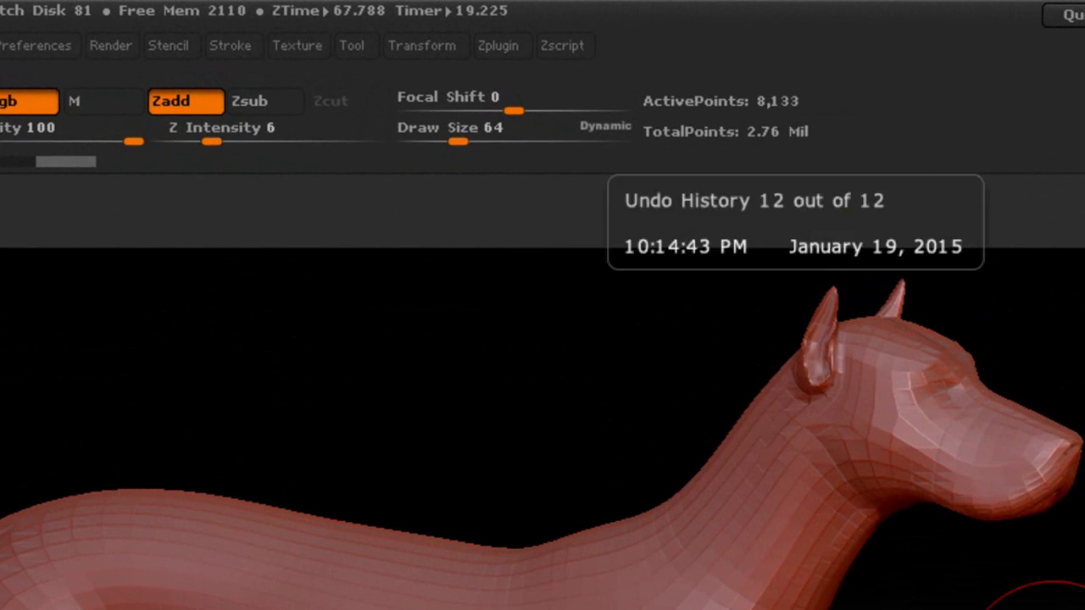
key("shift+f")
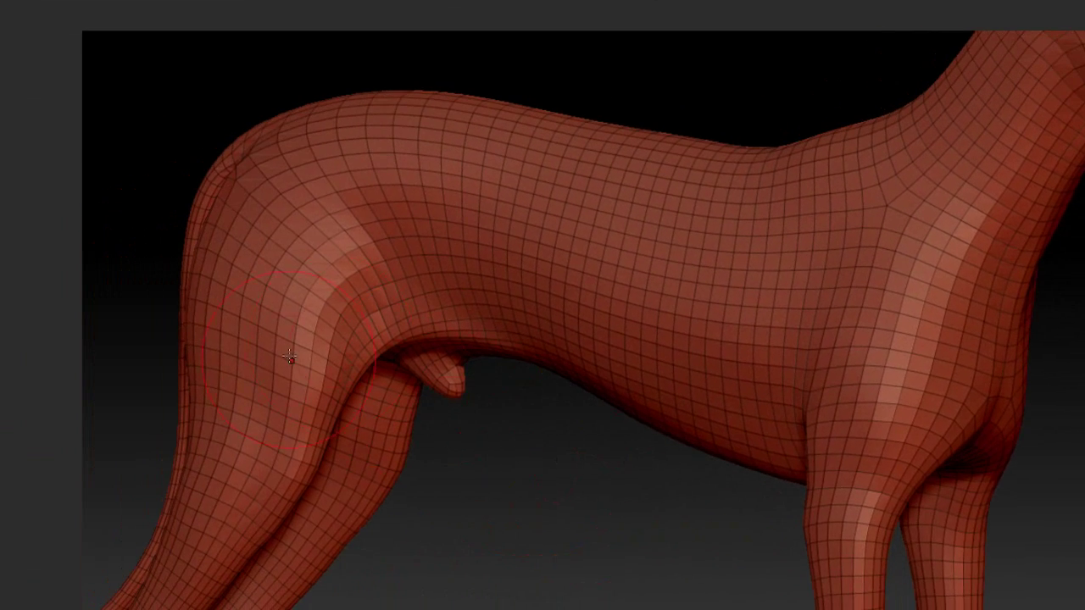
key("ctrl+z")
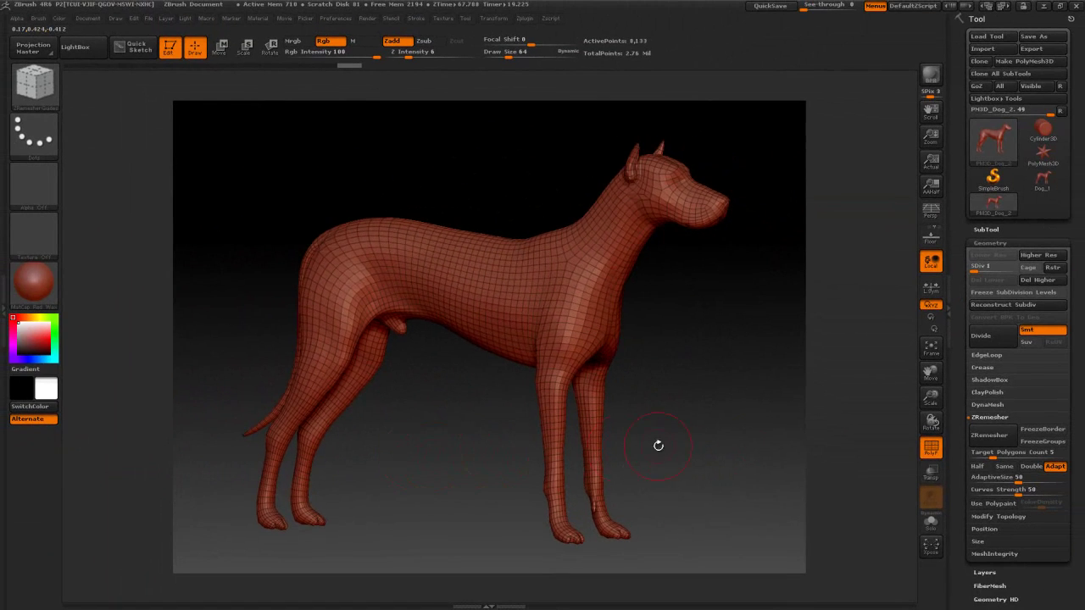
left_click(931, 450)
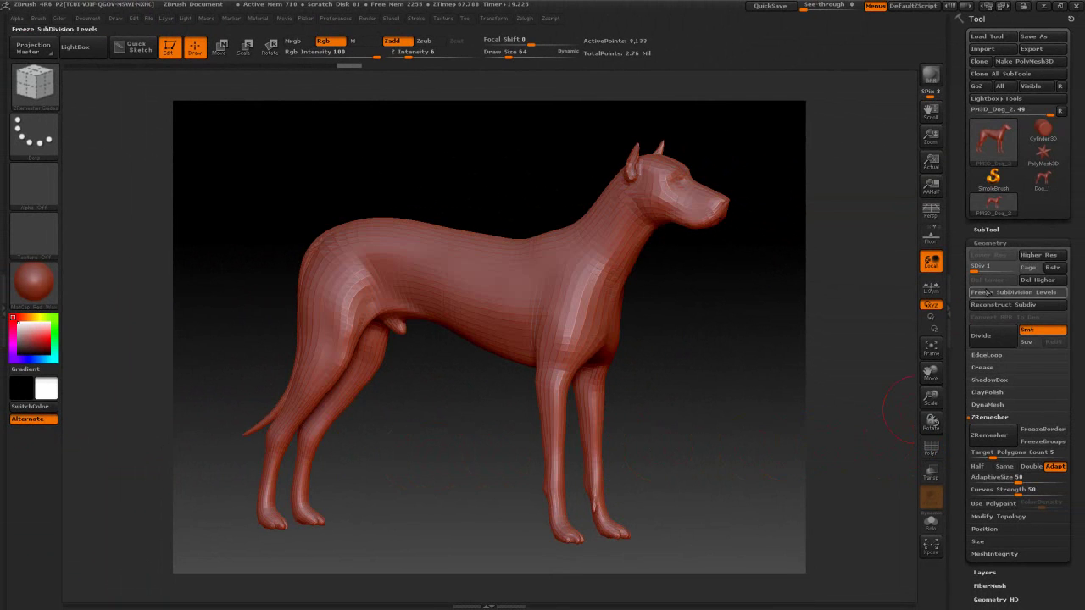
left_click(1012, 259)
mouse_move(738, 347)
left_mouse_down()
mouse_move(707, 365)
mouse_move(775, 360)
mouse_move(748, 357)
left_mouse_up()
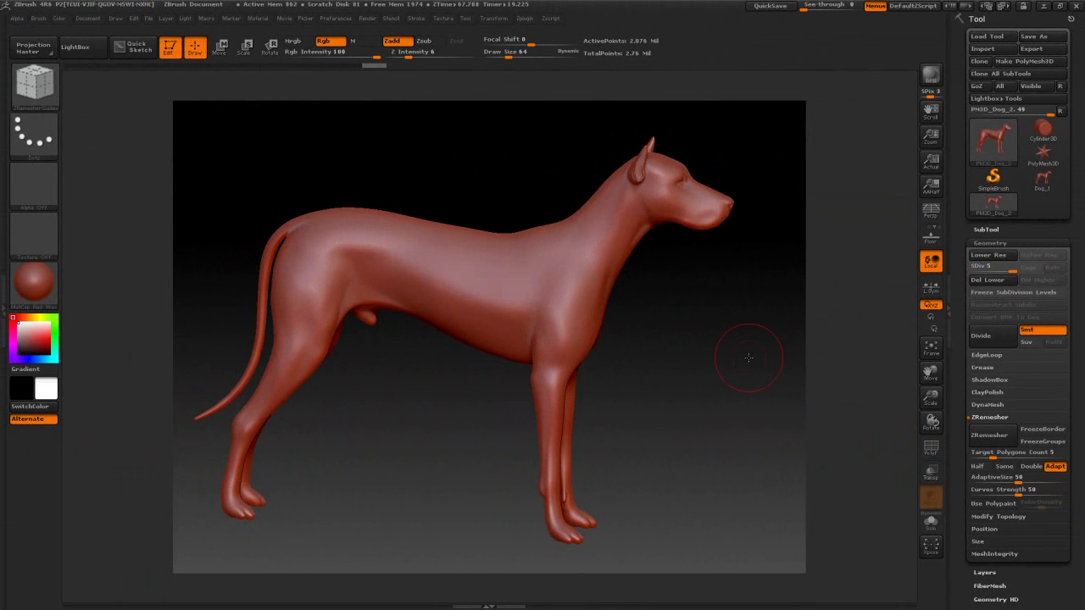
- Expand the SubTool and Project panels and orbit the dog into a clean side profile
left_click(998, 230)
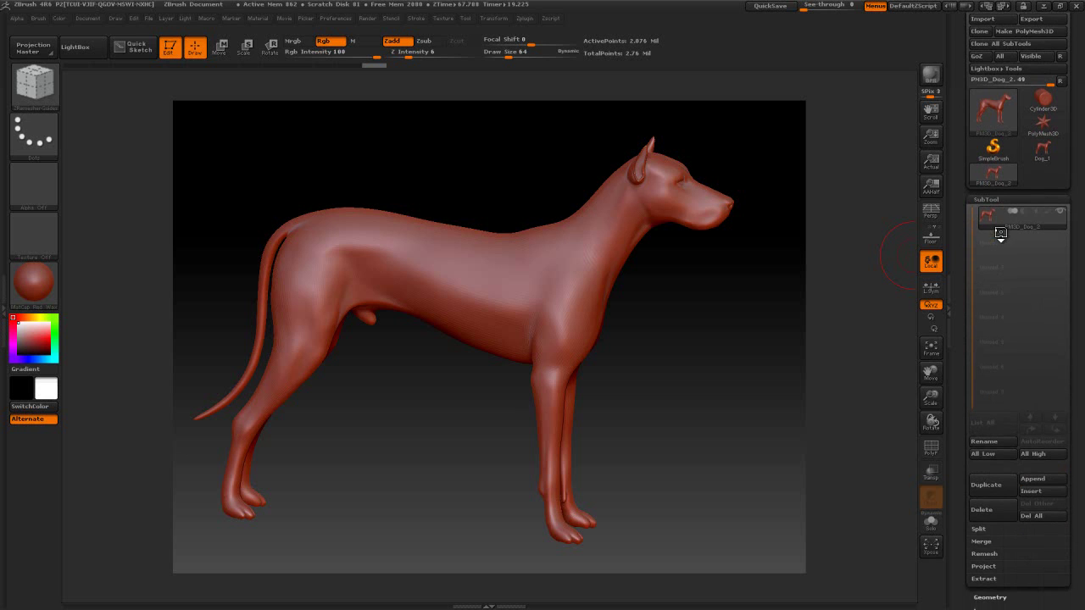
left_click(985, 566)
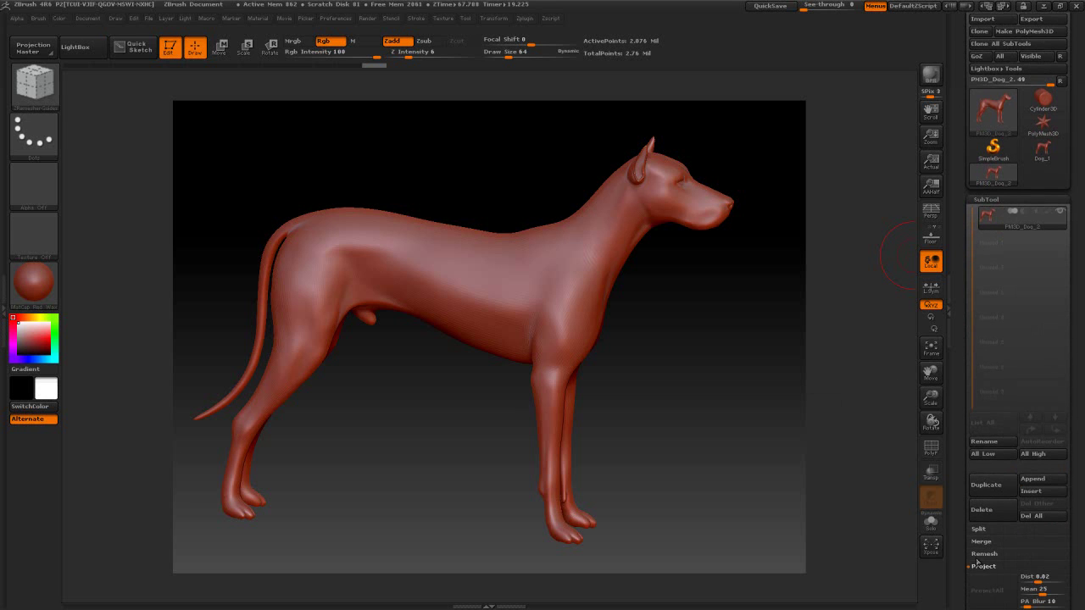
mouse_move(725, 314)
left_mouse_down()
mouse_move(734, 325)
mouse_move(722, 324)
left_mouse_up()
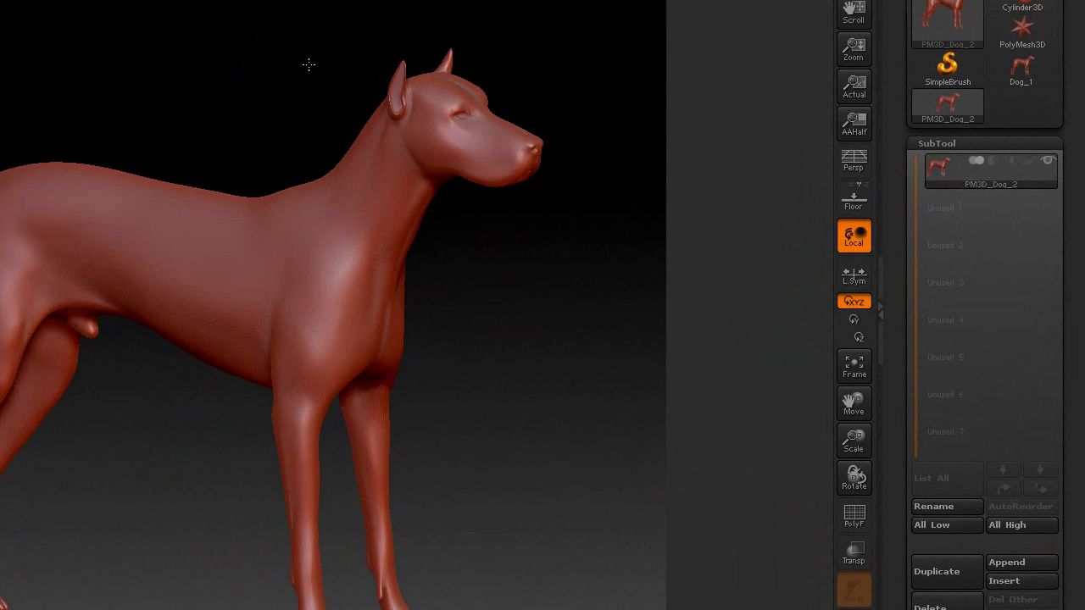
left_click_drag(308, 64, 327, 53)
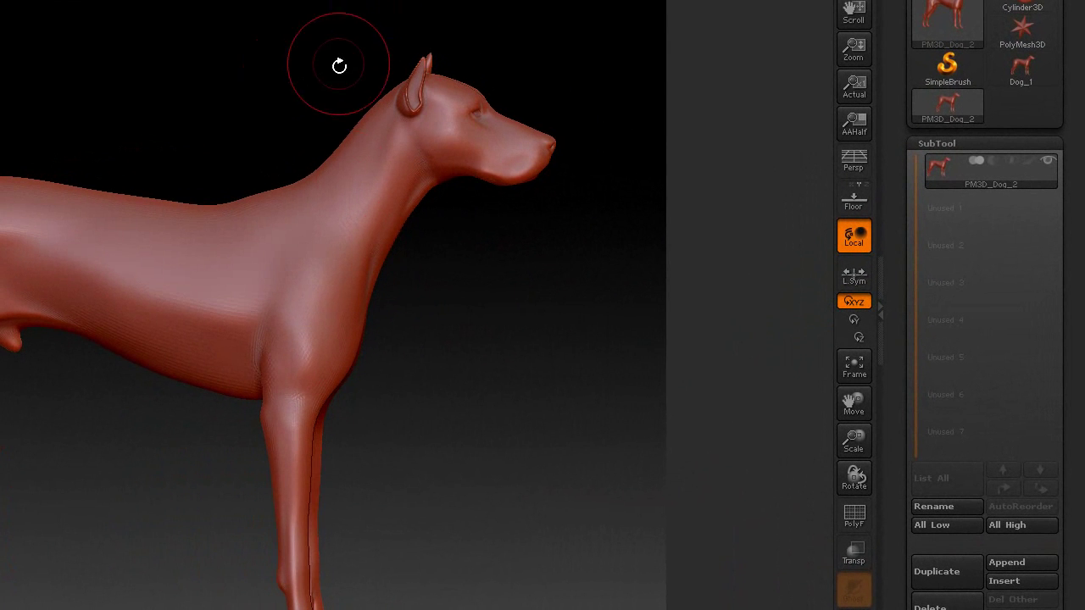
mouse_move(150, 528)
left_mouse_down()
mouse_move(292, 532)
mouse_move(161, 528)
left_mouse_up()
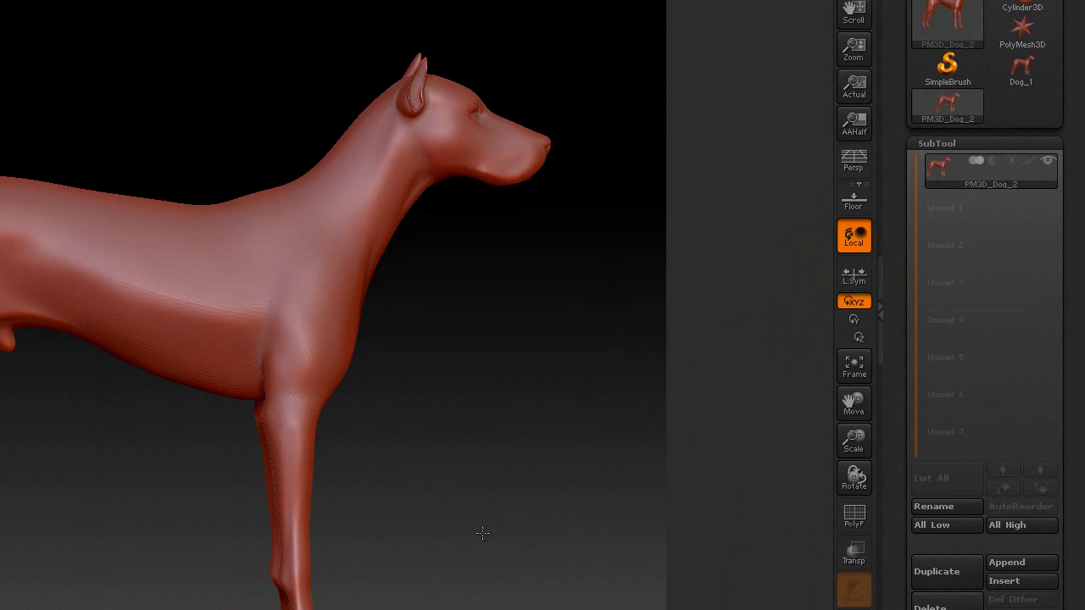
left_click_drag(477, 528, 474, 531, "shift")
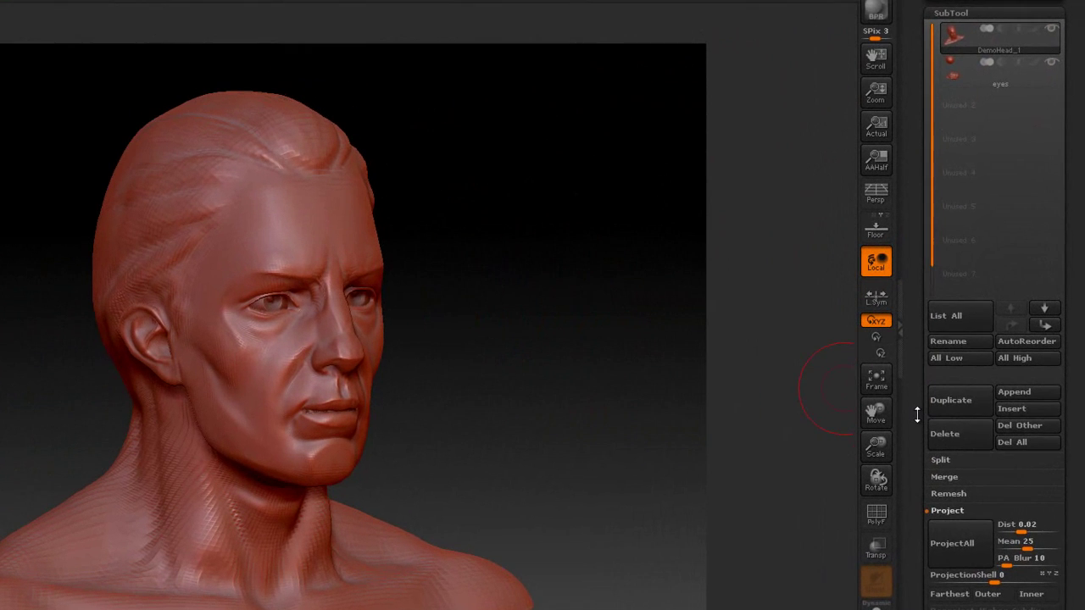
- Divide the head bust once and make it PolyMesh3D tool PM3D_DemoHead_1, viewed from the front
left_click_drag(917, 414, 913, 288)
left_click(971, 312)
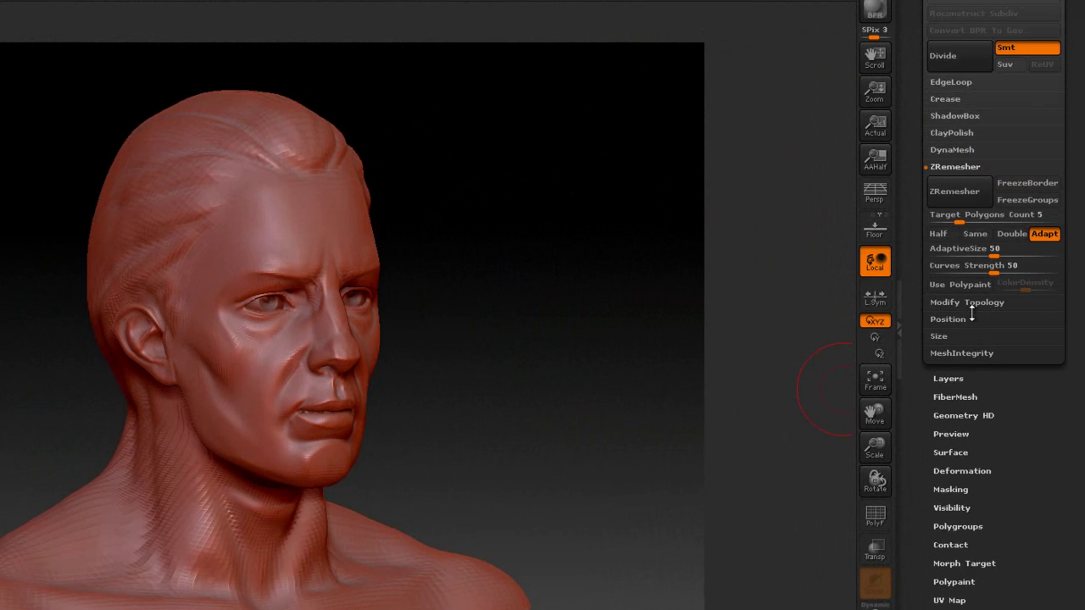
left_click(966, 56)
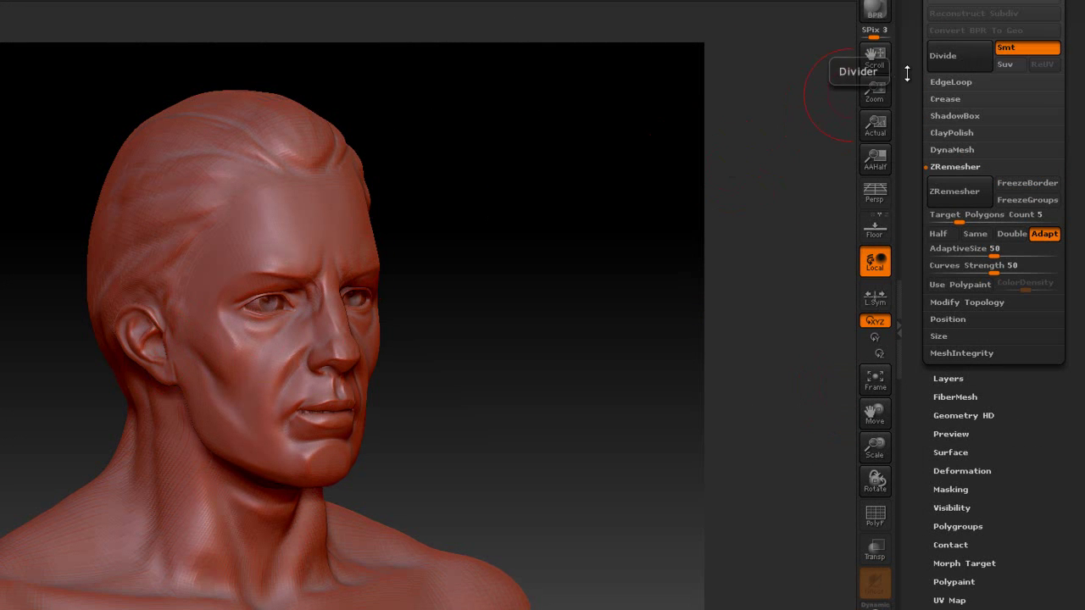
left_click_drag(908, 72, 922, 292)
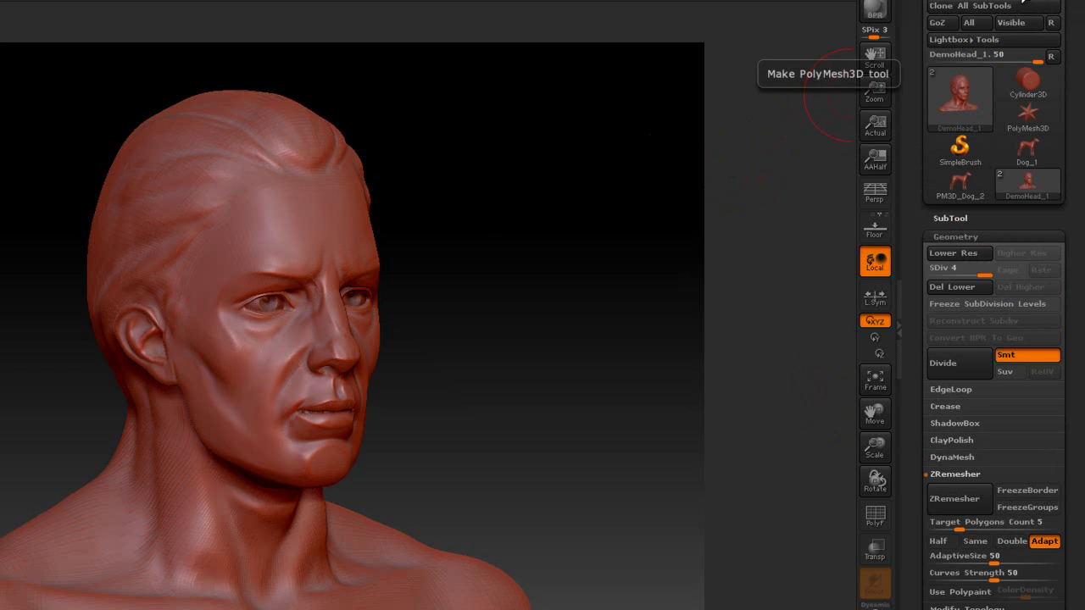
left_click(1025, 4)
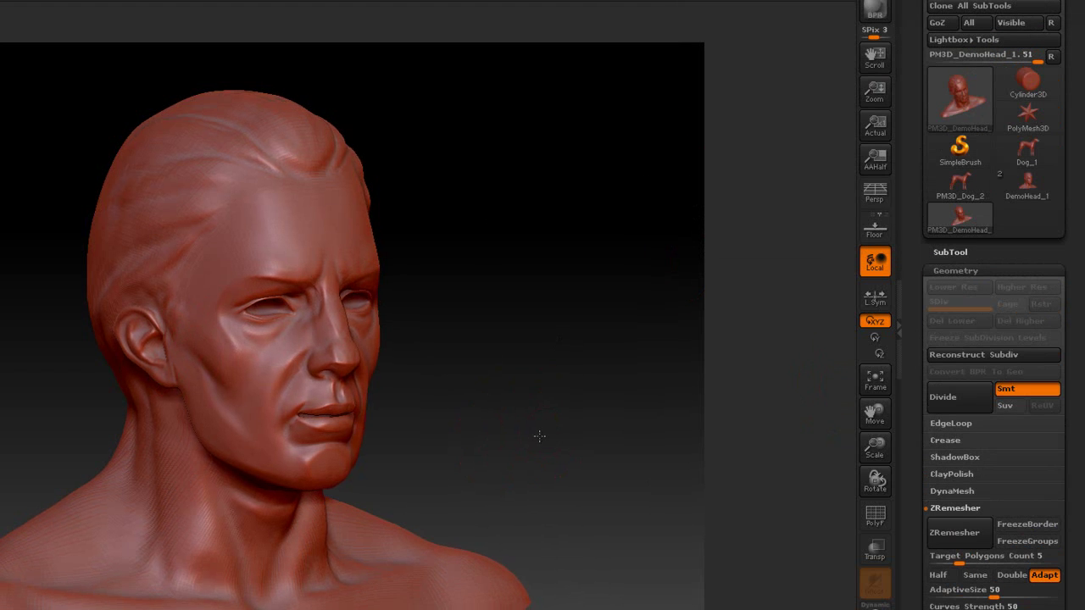
mouse_move(539, 436)
left_mouse_down("shift")
mouse_move(529, 440)
mouse_move(545, 429)
left_mouse_up("shift")
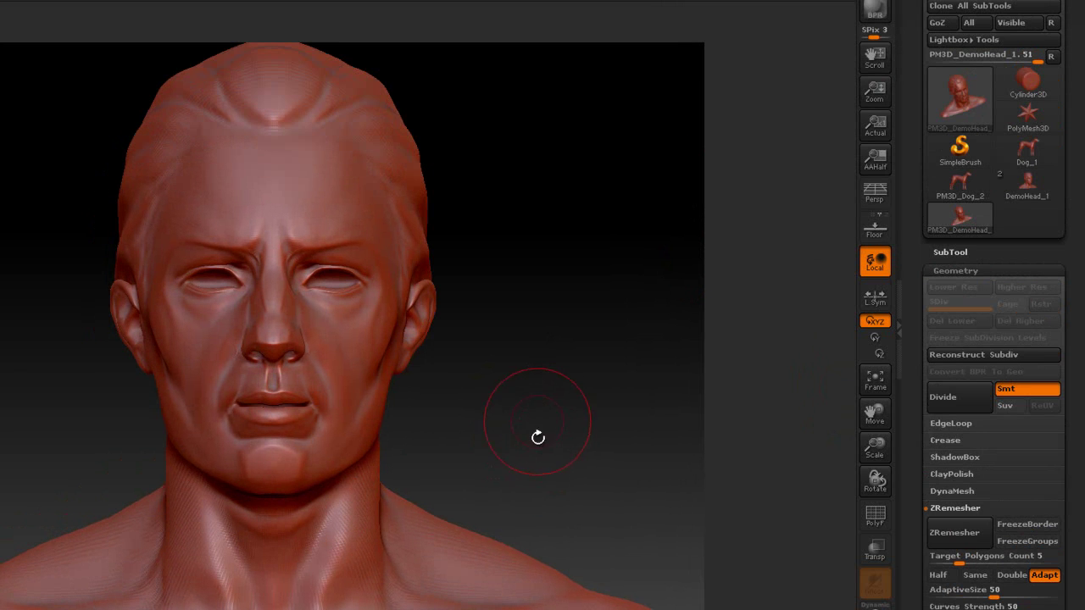
- Mask a round forehead spot and Group Masked it into its own polygroup, with PolyF shown
left_click(276, 190, "ctrl")
left_click(277, 189, "ctrl")
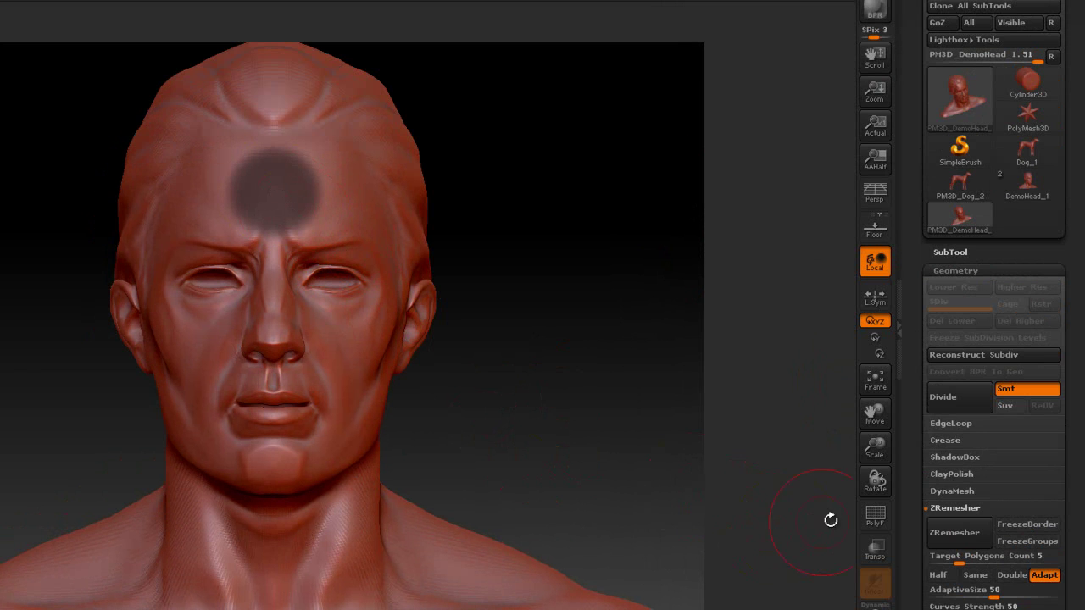
left_click(874, 519)
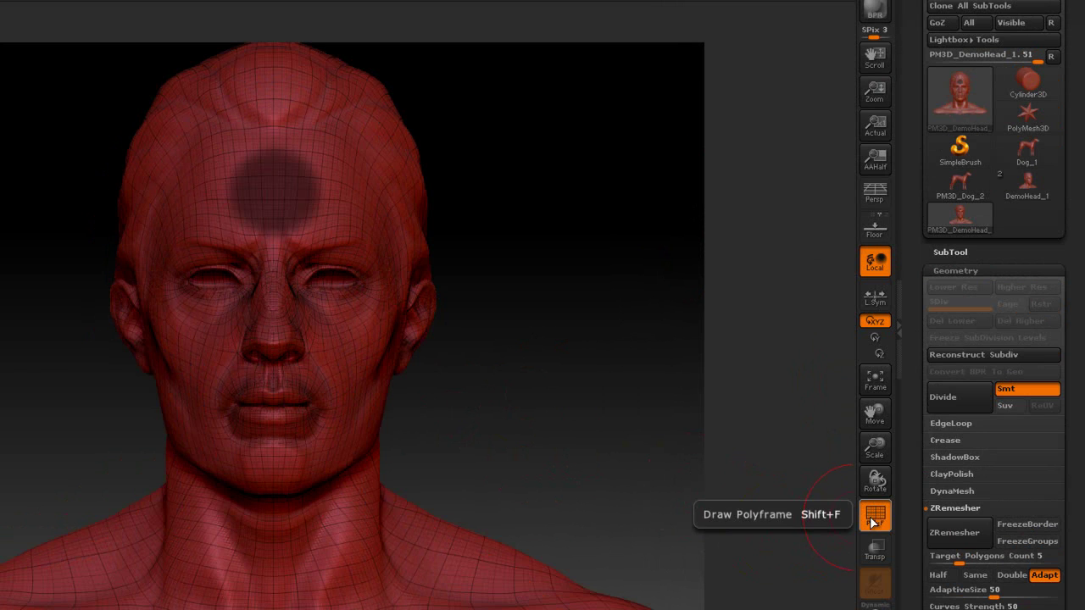
left_click(952, 270)
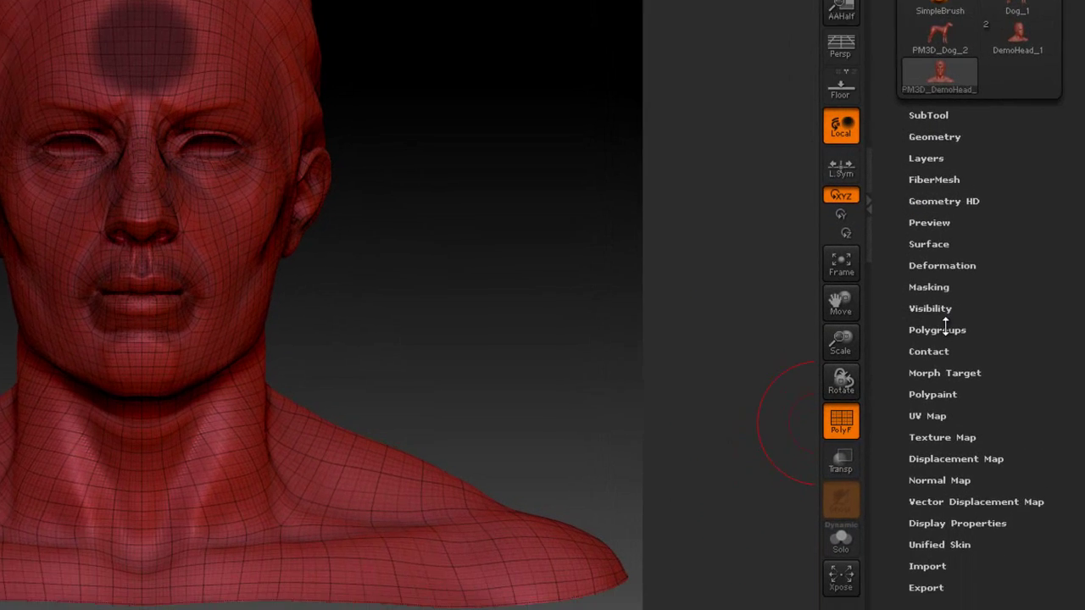
left_click(958, 437)
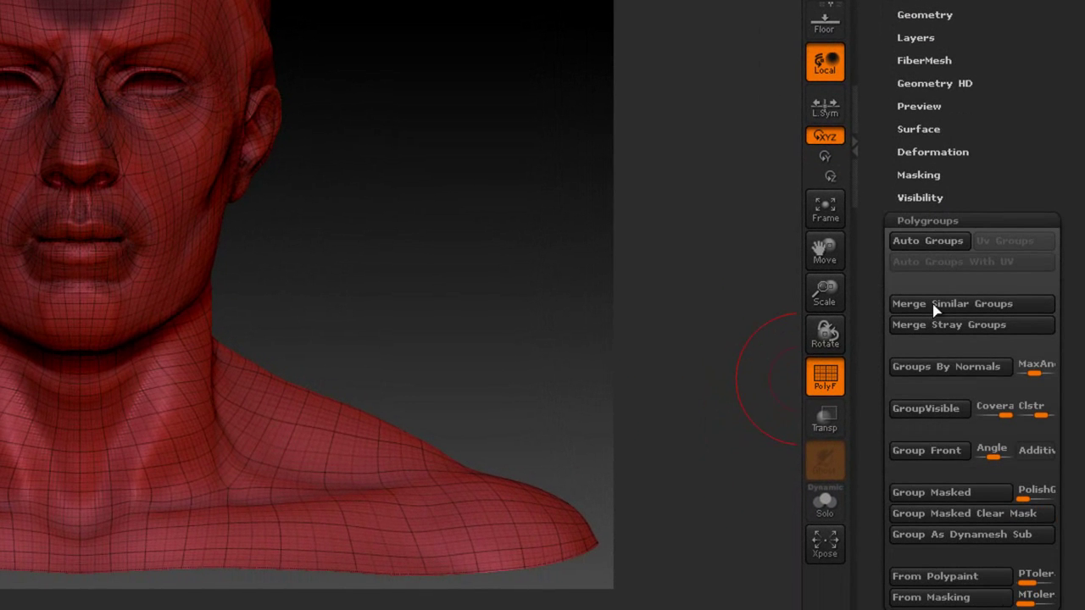
left_click(915, 498)
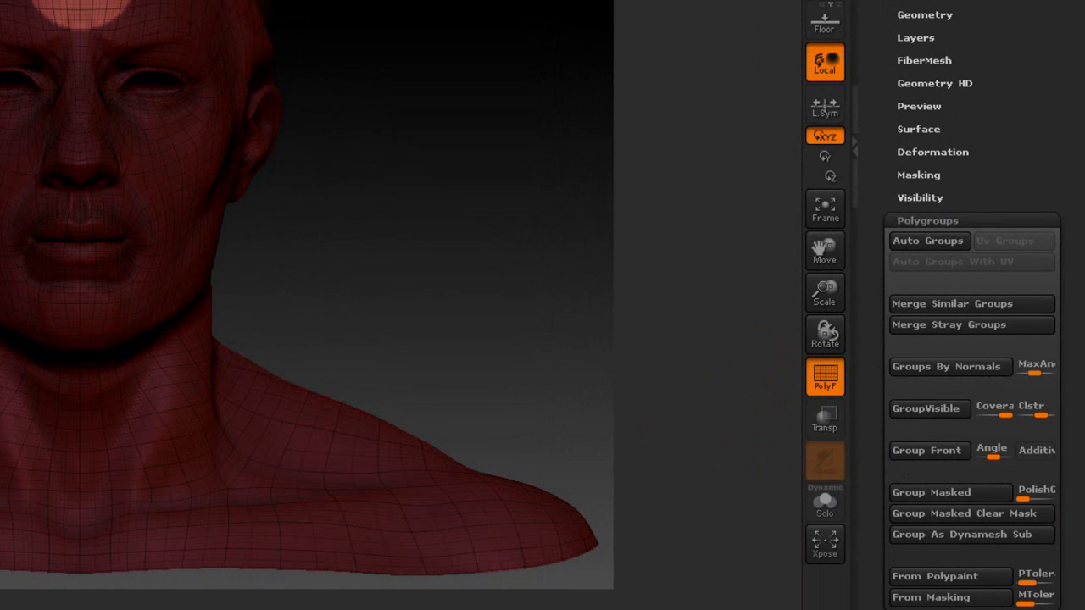
key("b")
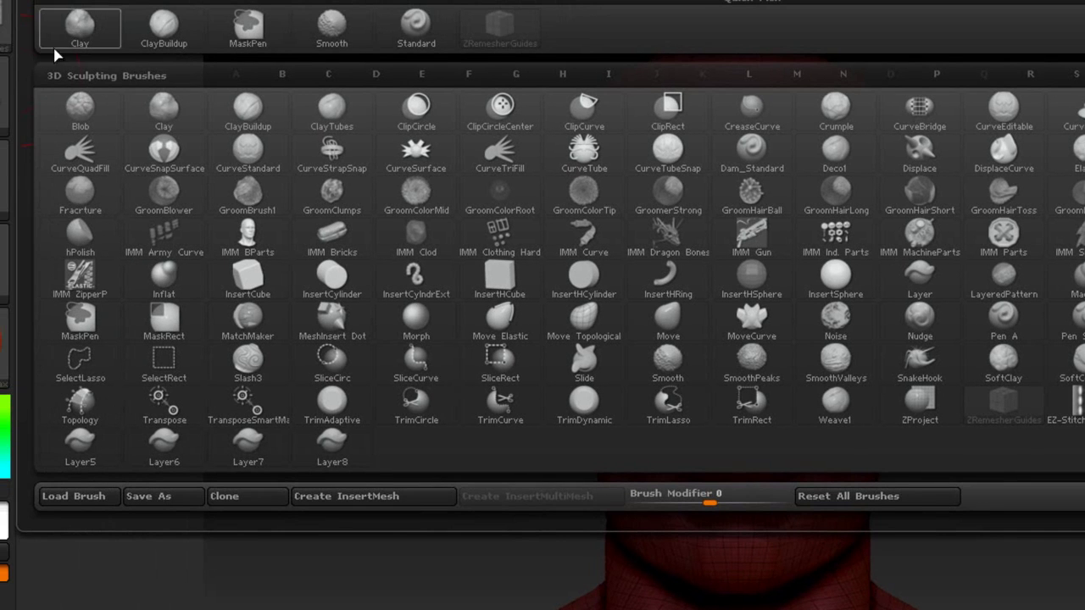
- Insert the Female Full Leg from IMM BParts, growing it out of the forehead spot
left_click(256, 241)
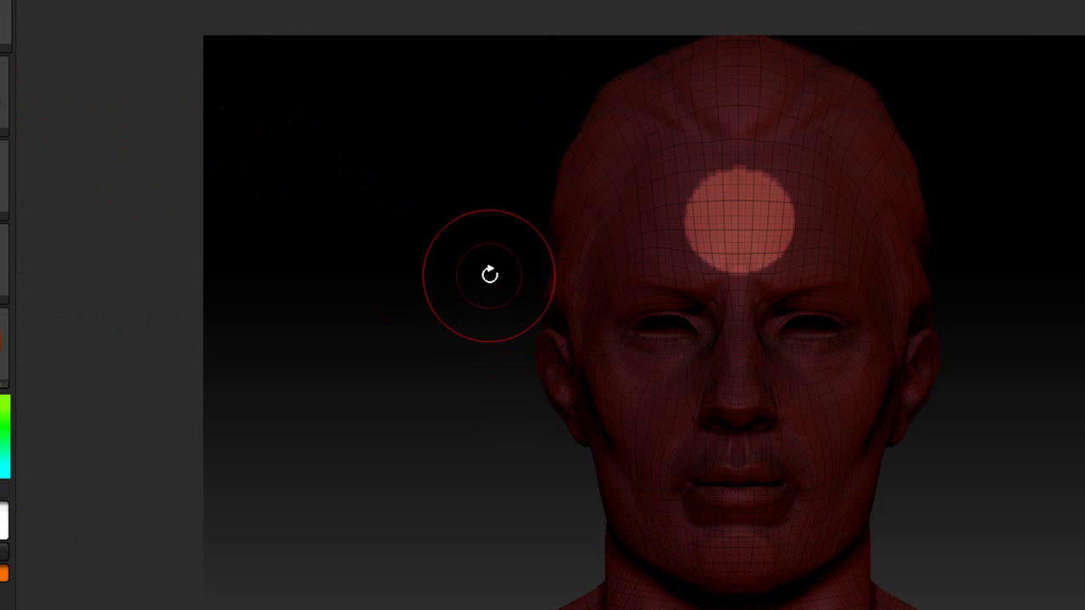
key("m")
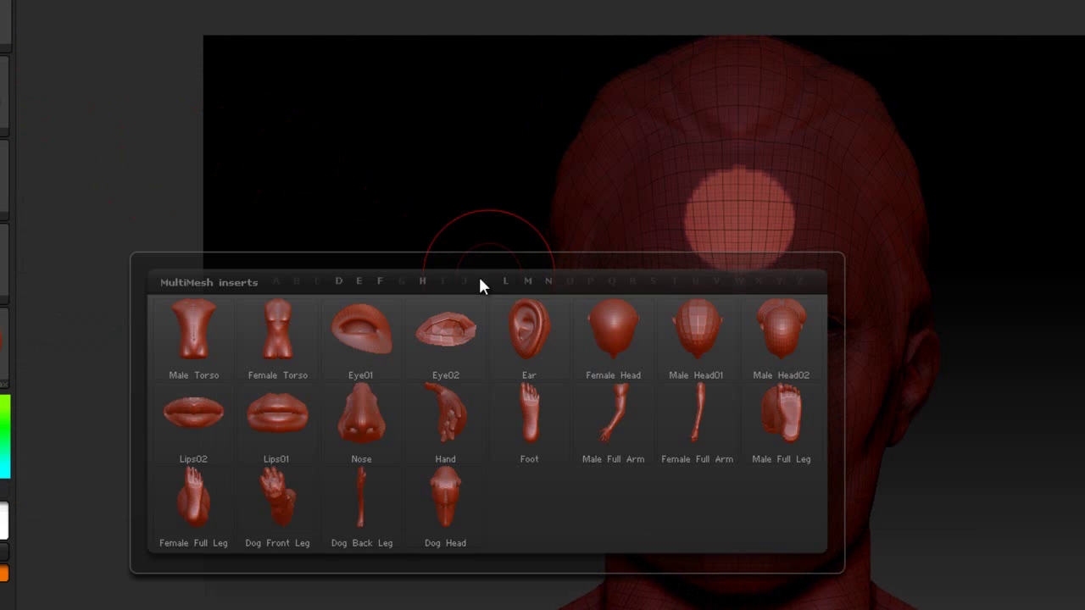
left_click(201, 502)
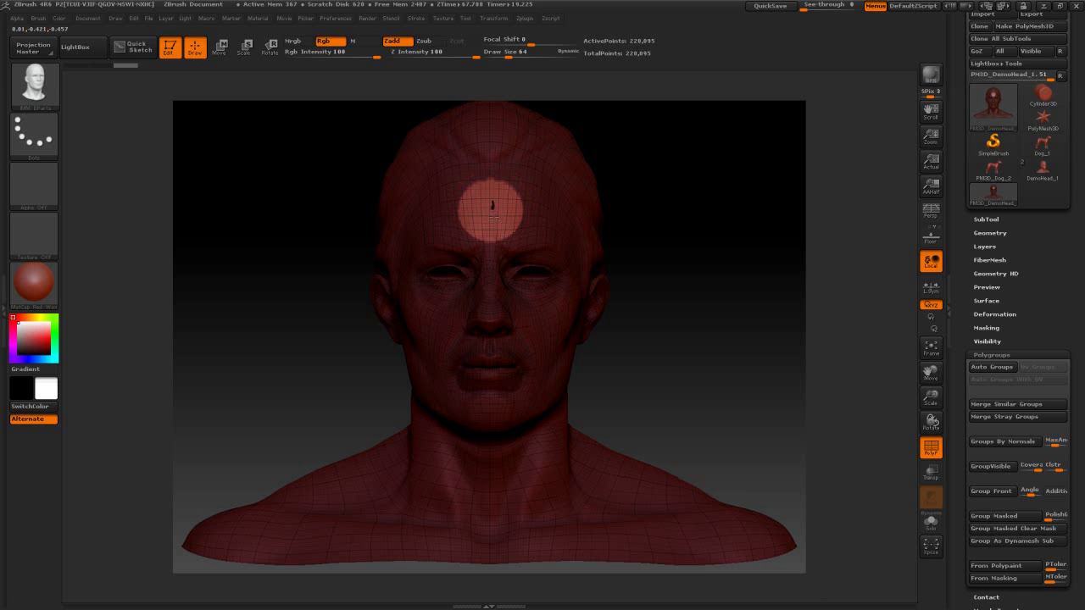
left_click_drag(492, 205, 500, 363)
- Turn the head to side profile and transpose the leg to move and tilt it at its base
left_click_drag(666, 302, 704, 311)
left_click_drag(578, 321, 642, 330)
key("w")
left_click_drag(588, 179, 529, 181)
- Return to sculpting, clear the head's mask, remesh the leg denser and hide the wireframe
left_click(195, 48)
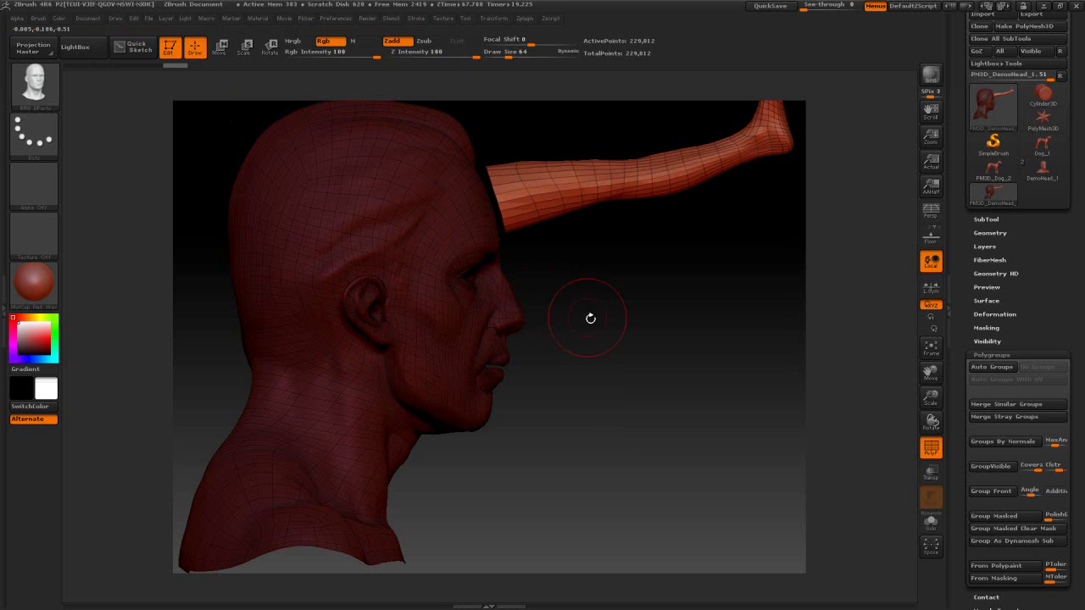
left_click_drag(618, 251, 666, 431, "ctrl")
mouse_move(622, 274)
left_mouse_down("ctrl")
mouse_move(702, 464)
mouse_move(680, 431)
mouse_move(616, 442)
left_mouse_up("ctrl")
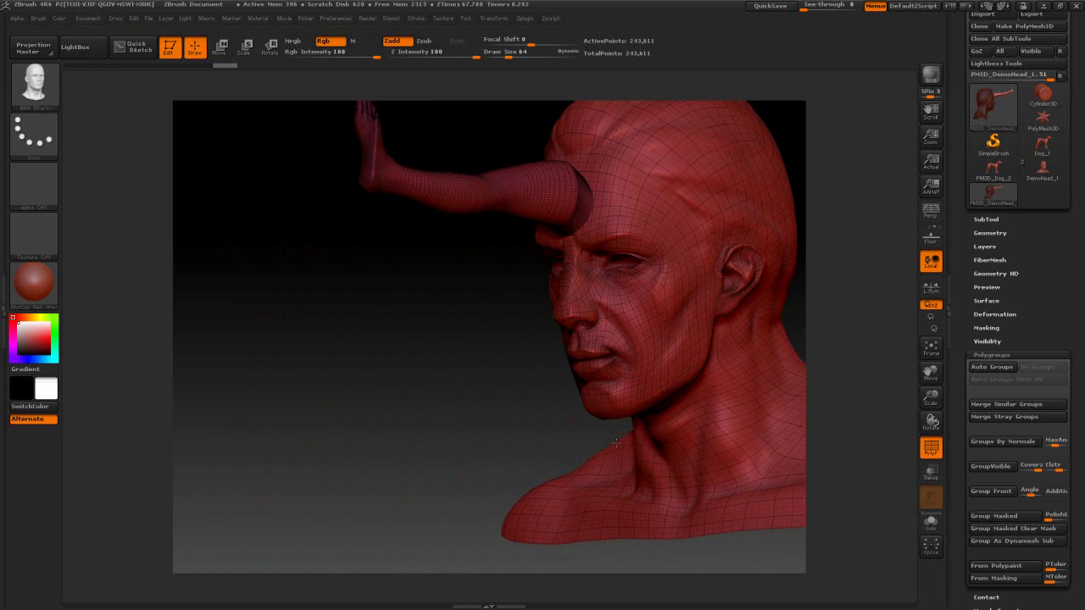
left_click(936, 455)
- Smooth the seam where the leg joins the head
left_click_drag(362, 361, 424, 380)
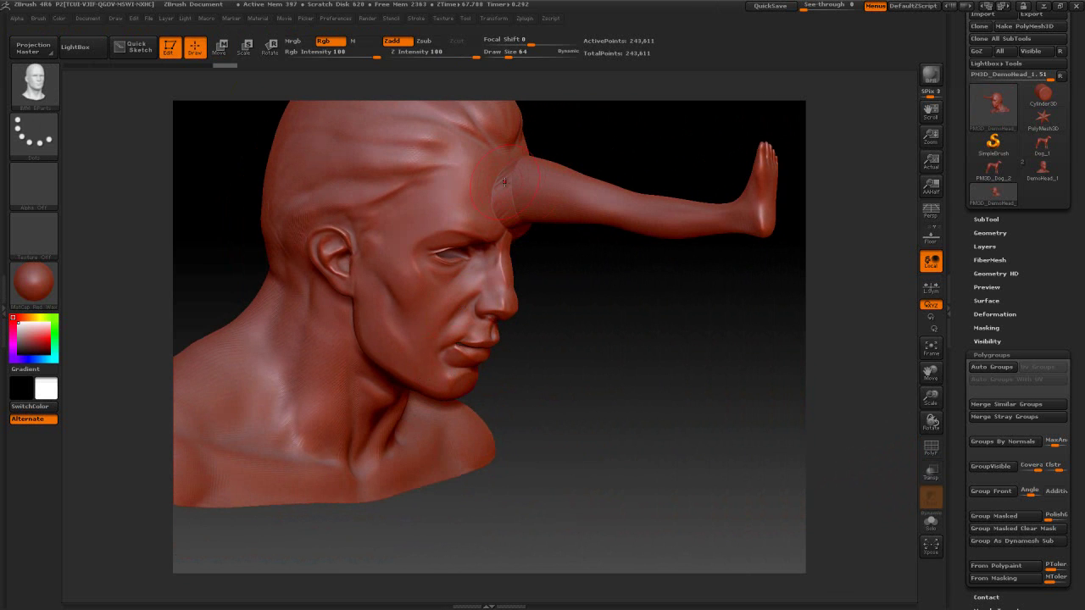
key("shift")
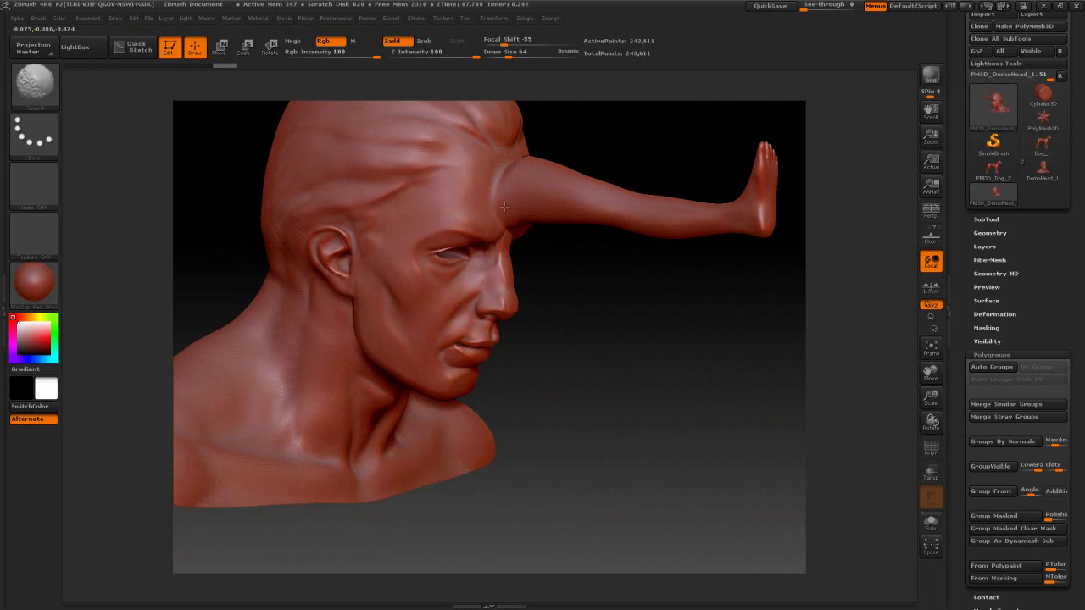
mouse_move(600, 271)
left_mouse_down()
mouse_move(588, 355)
mouse_move(530, 253)
left_mouse_up()
key("shift")
left_click_drag(525, 161, 526, 161, "shift")
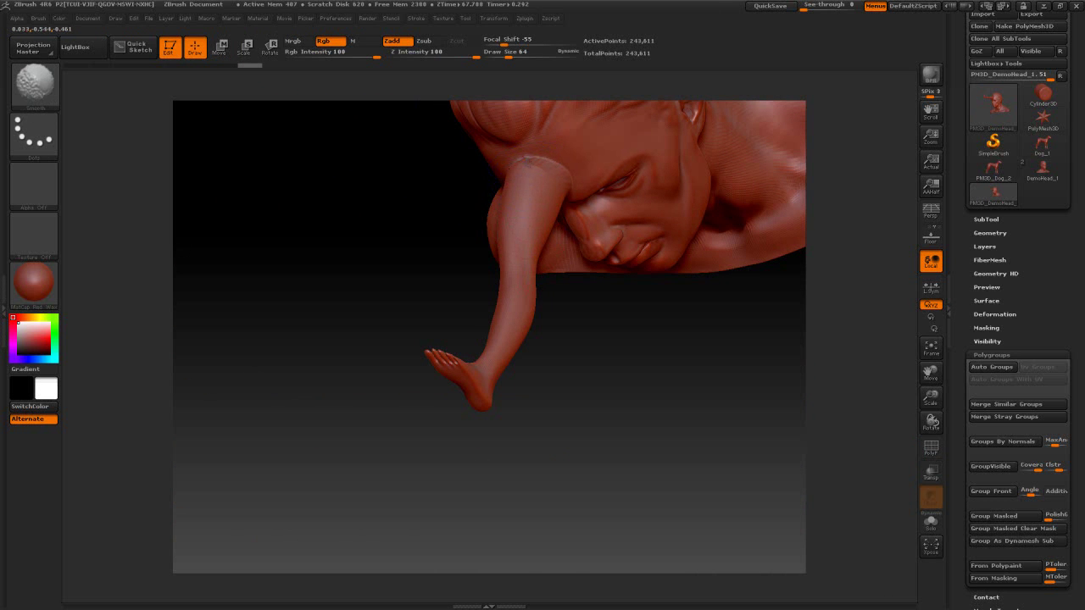
key("shift")
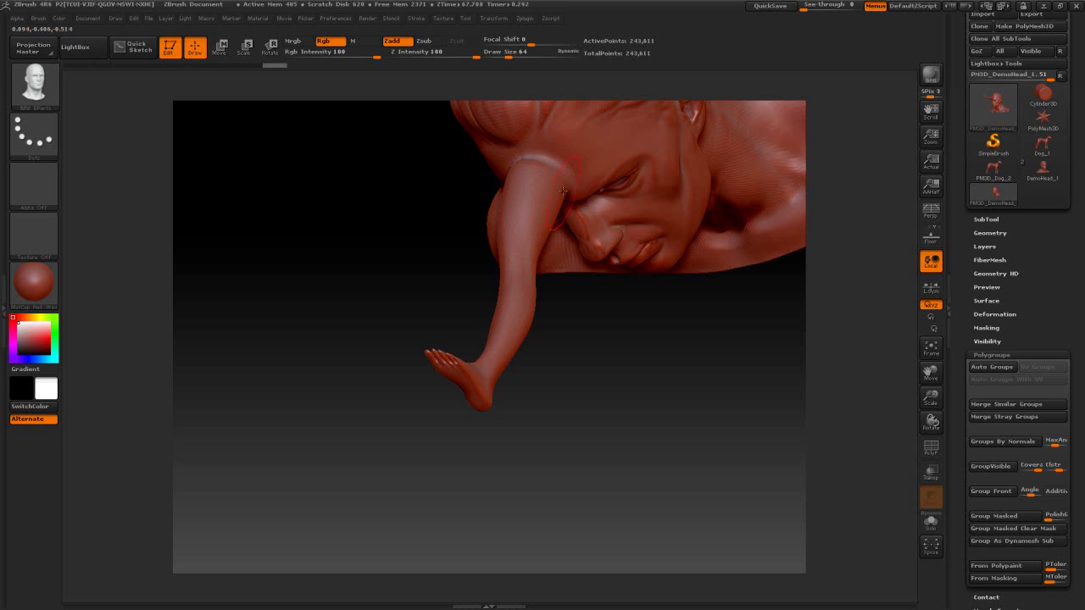
- Turn the head to a front view and smooth the horn base into the forehead
key("shift")
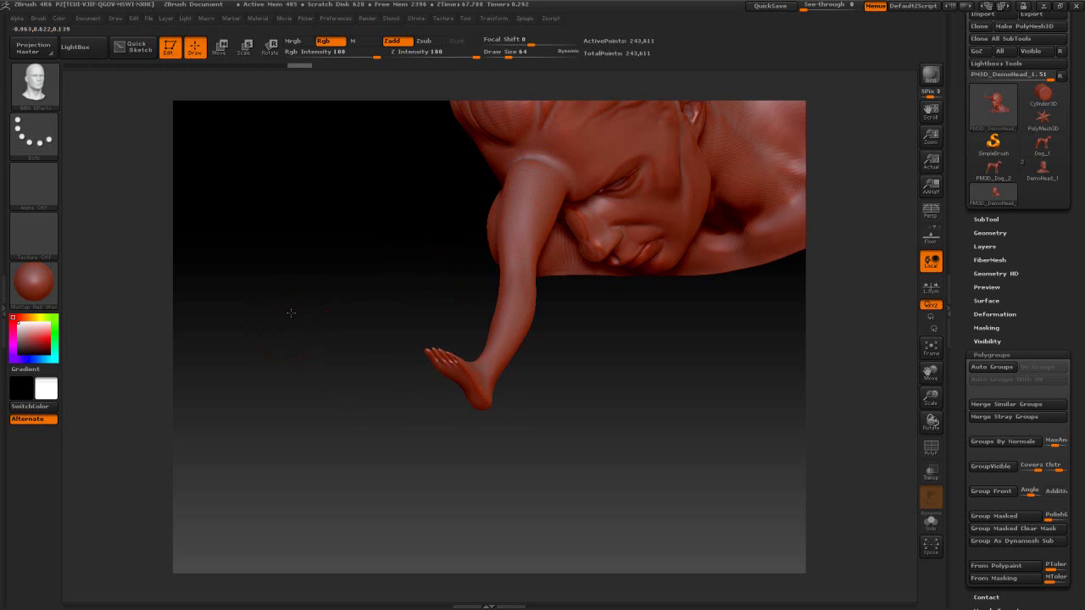
mouse_move(300, 296)
left_mouse_down()
mouse_move(331, 237)
mouse_move(317, 198)
left_mouse_up()
left_click_drag(667, 305, 631, 304)
key("shift")
left_click_drag(508, 221, 515, 224, "shift")
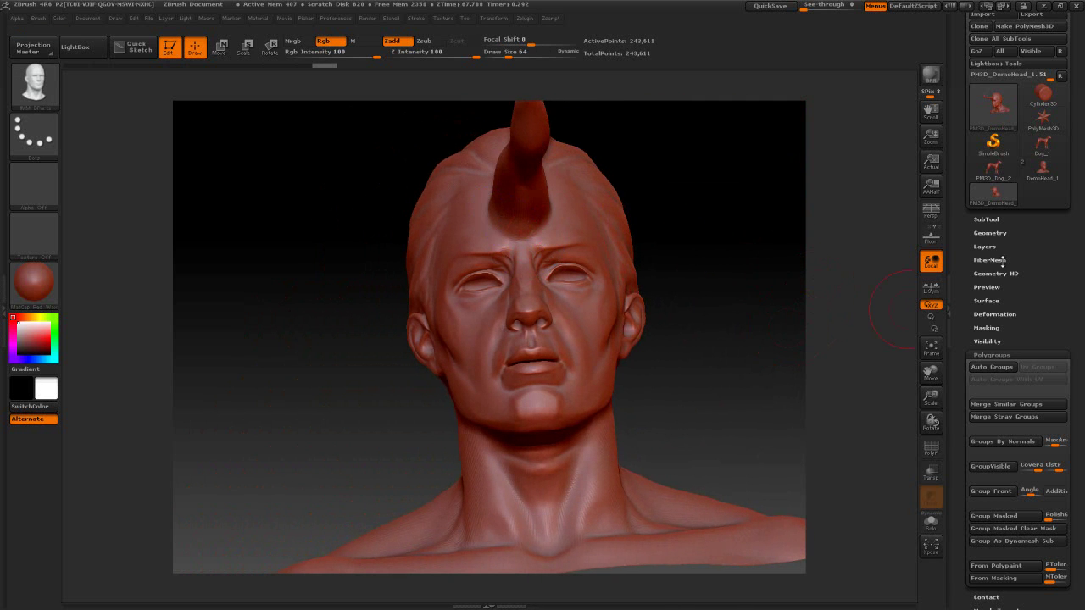
- Expand Tool > Geometry, orbit the head to a three-quarter profile, and show the Macro menu
left_click(989, 232)
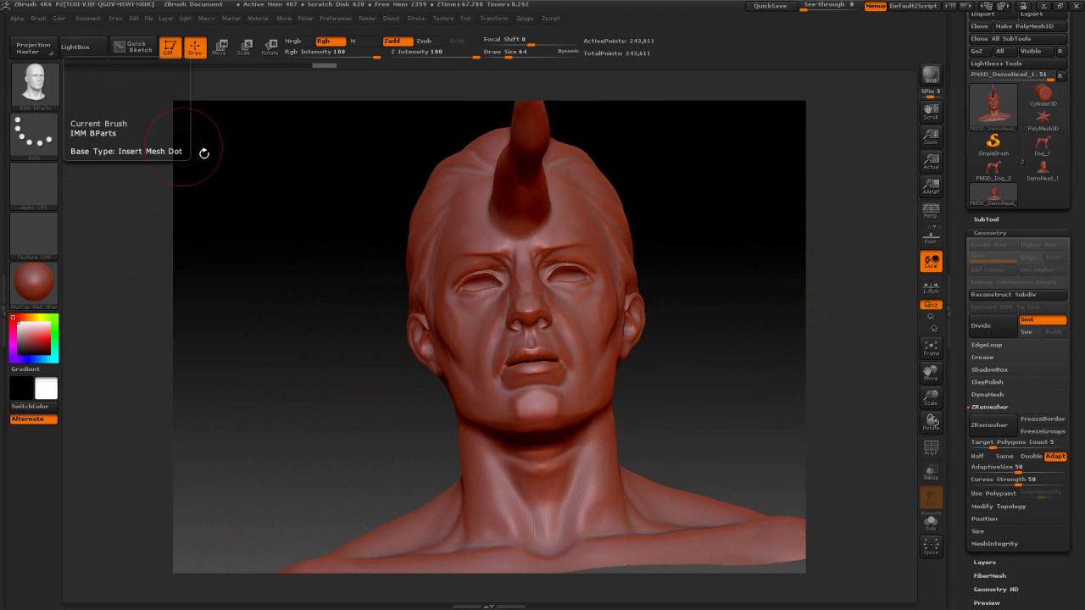
left_click_drag(297, 233, 324, 236)
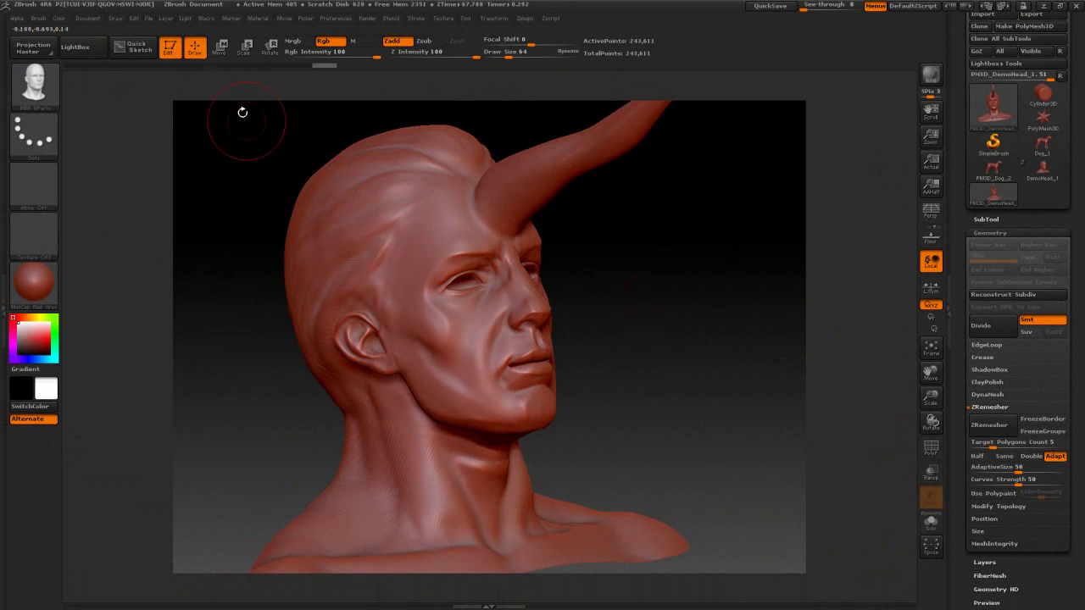
left_click(206, 20)
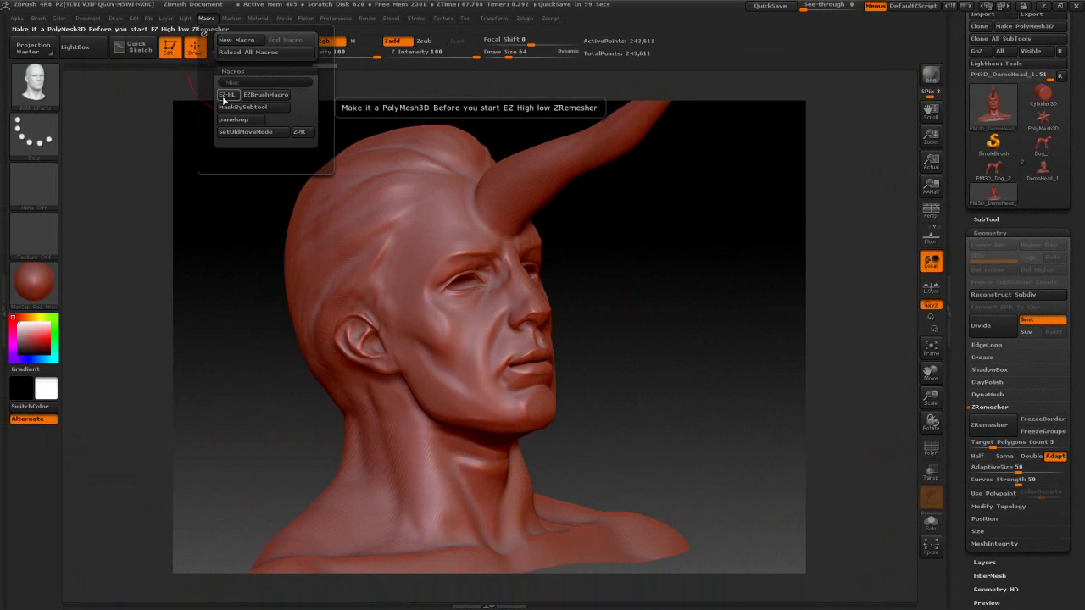
- Run the EZ-HL macro, show the polyframe, drop to SDiv 1 and orbit to inspect
left_click(227, 95)
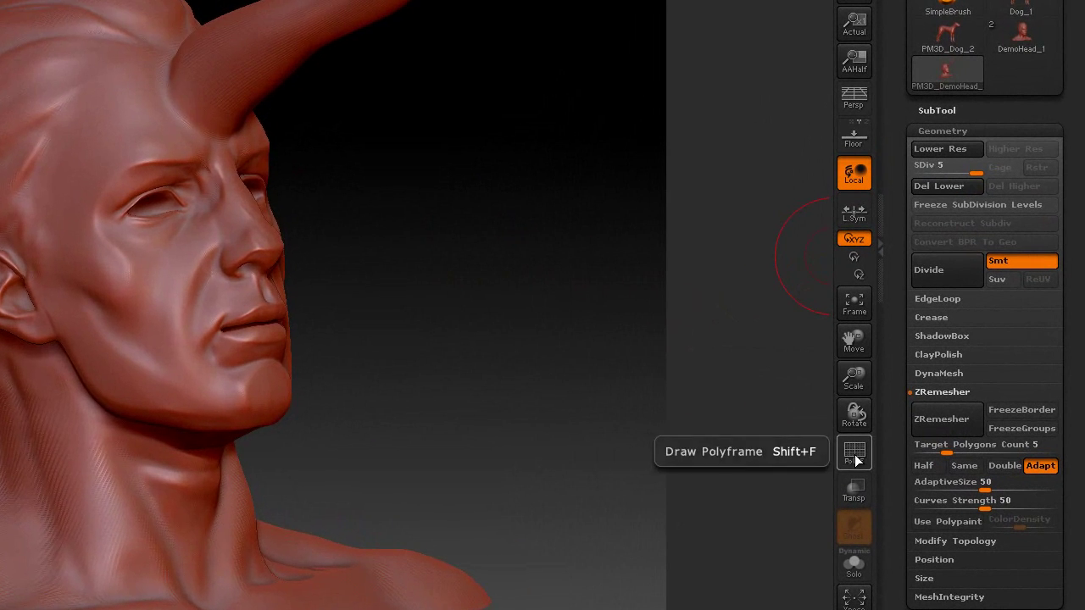
left_click(931, 452)
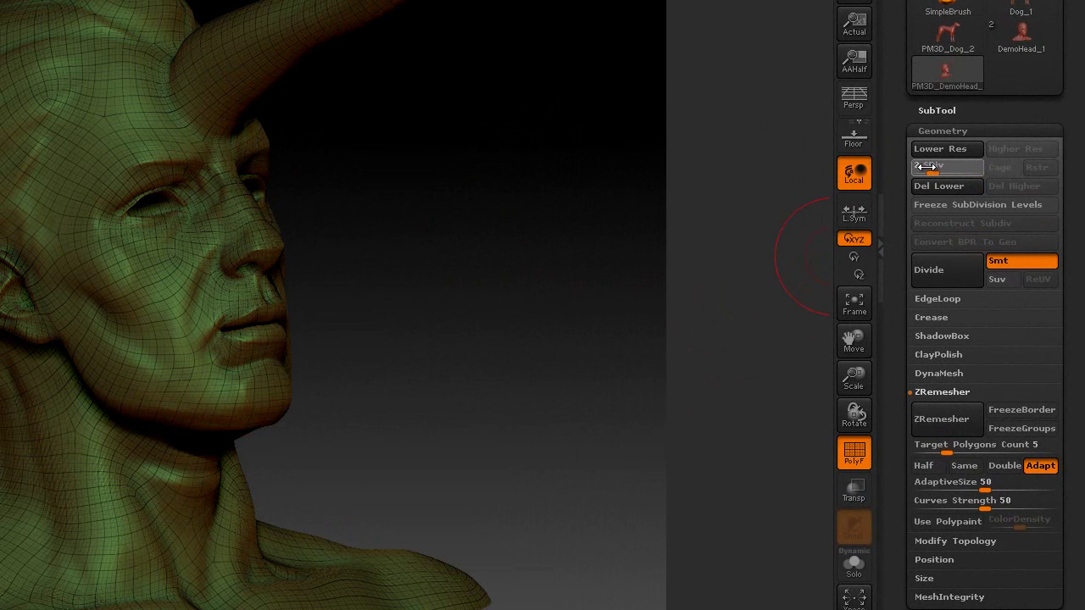
left_click_drag(922, 167, 901, 169)
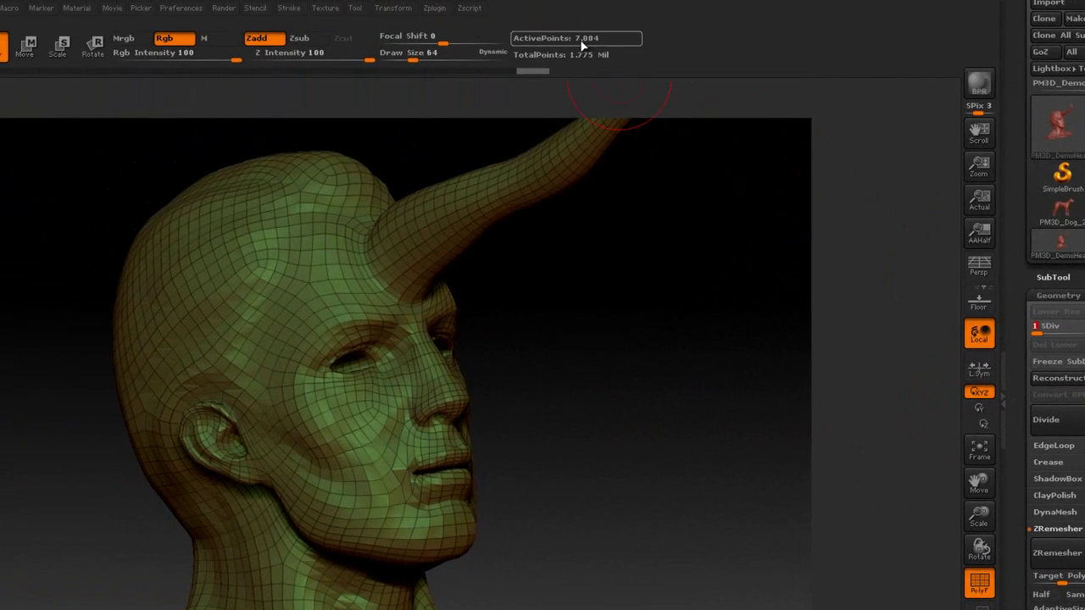
left_click_drag(603, 347, 759, 468)
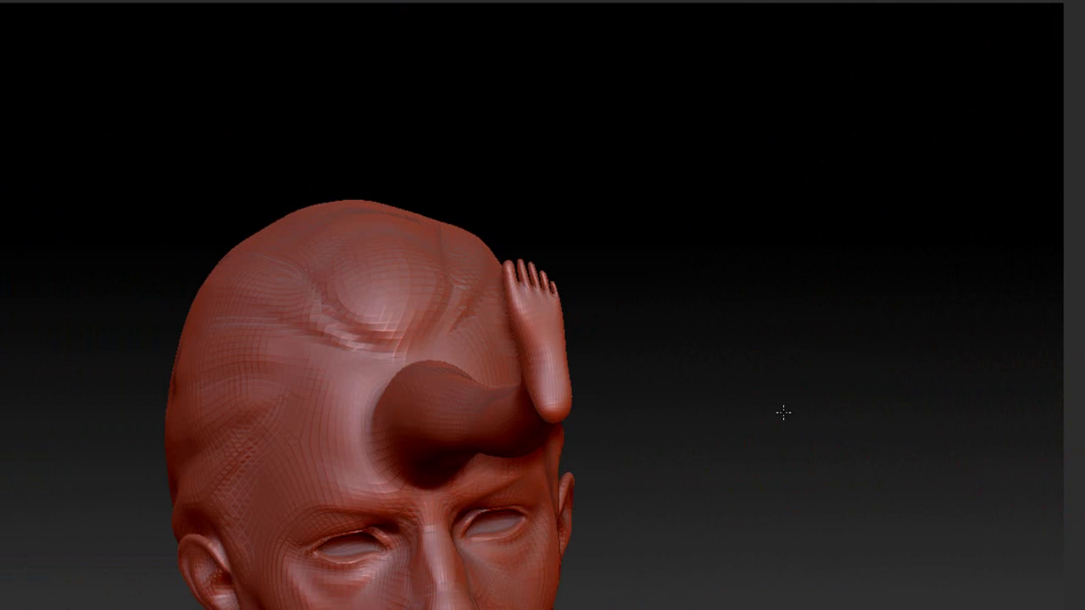
- Orbit around the remeshed head, drop to SDiv 1 and turn on PolyF to inspect the quads
left_click_drag(782, 416, 610, 487)
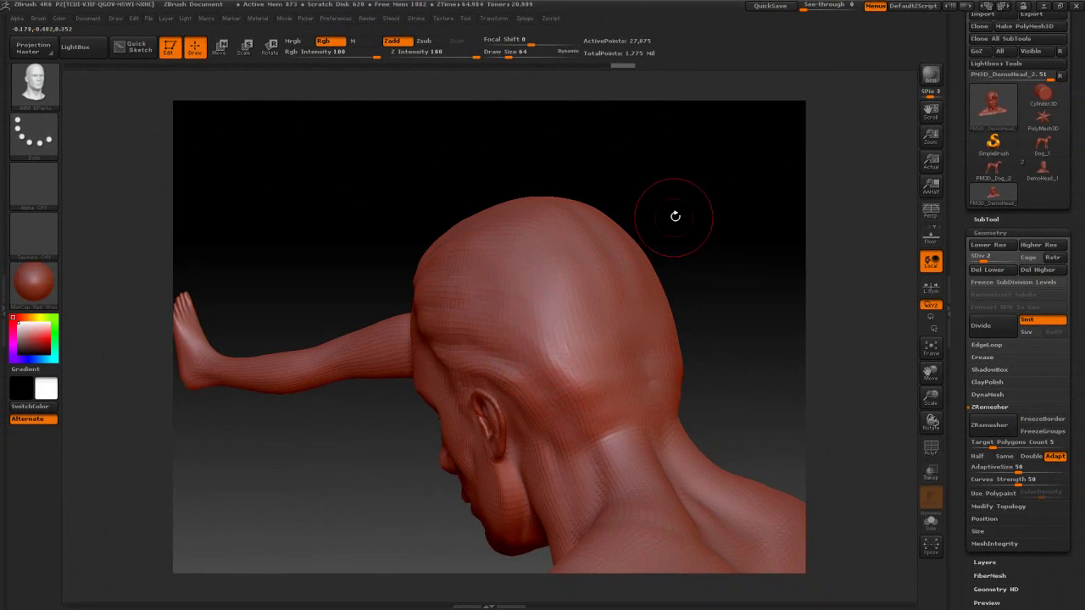
left_click_drag(674, 216, 399, 422, "alt")
left_click_drag(345, 478, 382, 390)
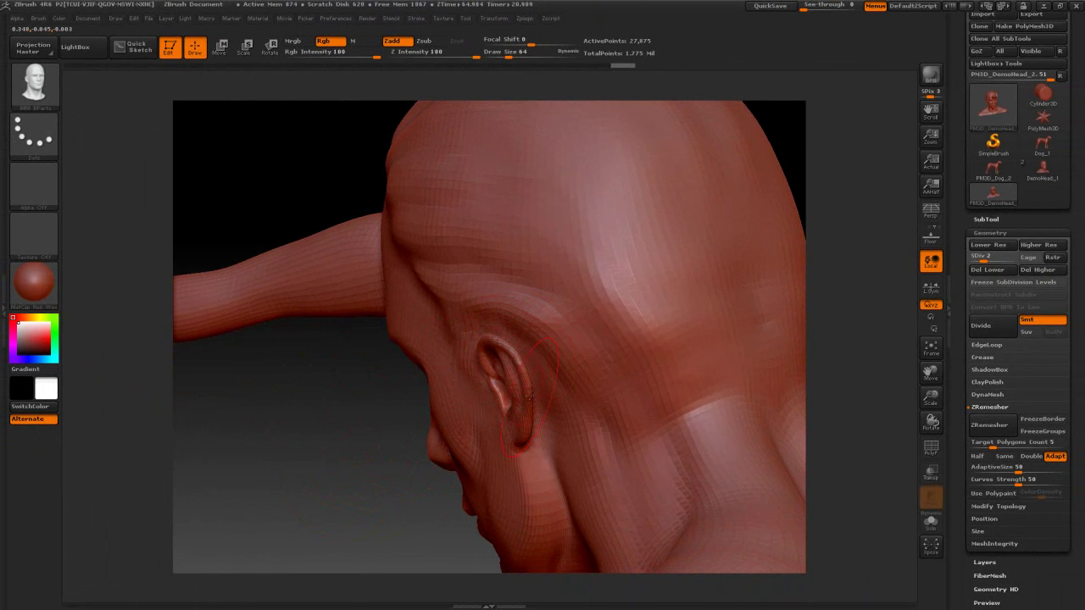
left_click_drag(345, 428, 284, 419)
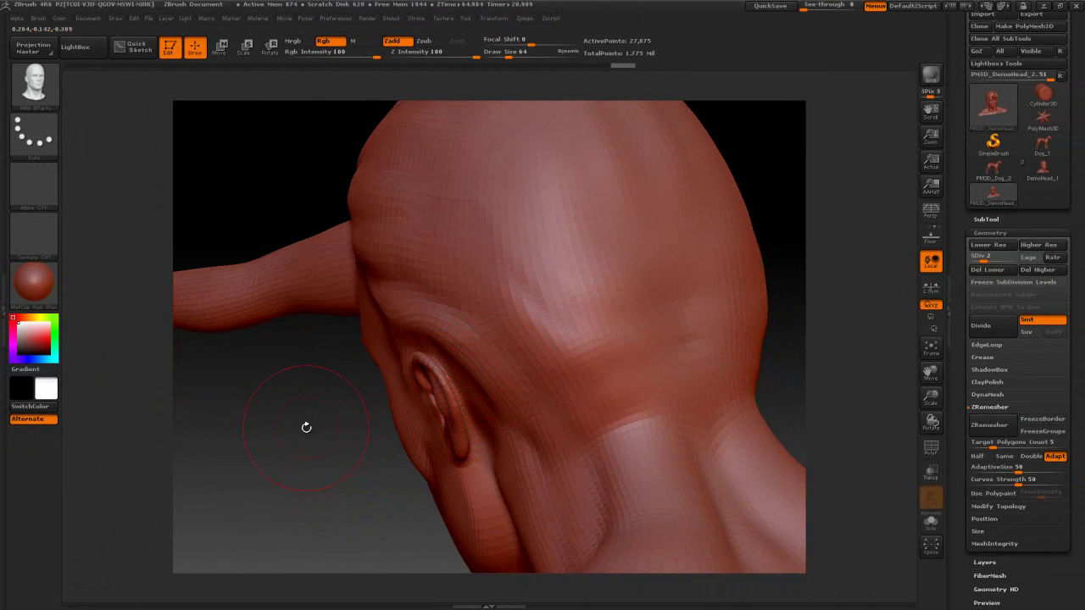
left_click_drag(298, 430, 707, 428)
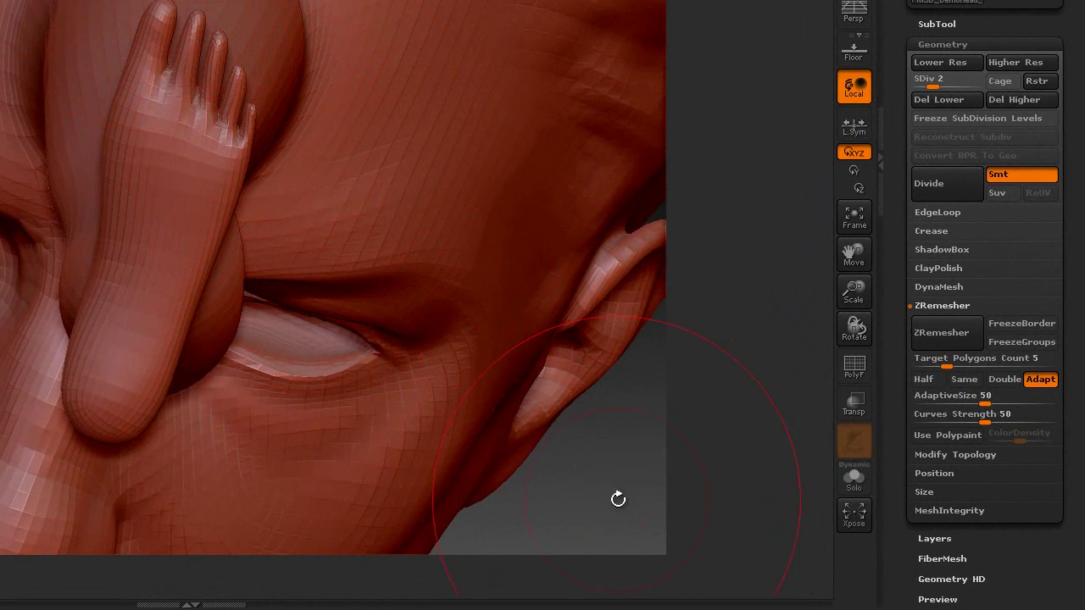
left_click_drag(618, 494, 528, 313)
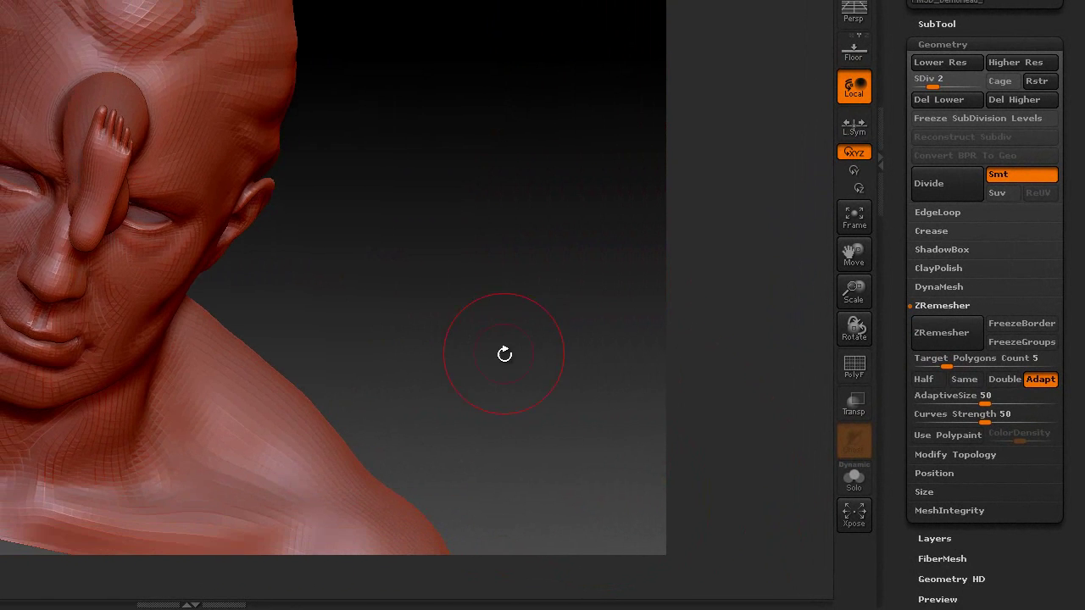
left_click_drag(501, 353, 466, 307)
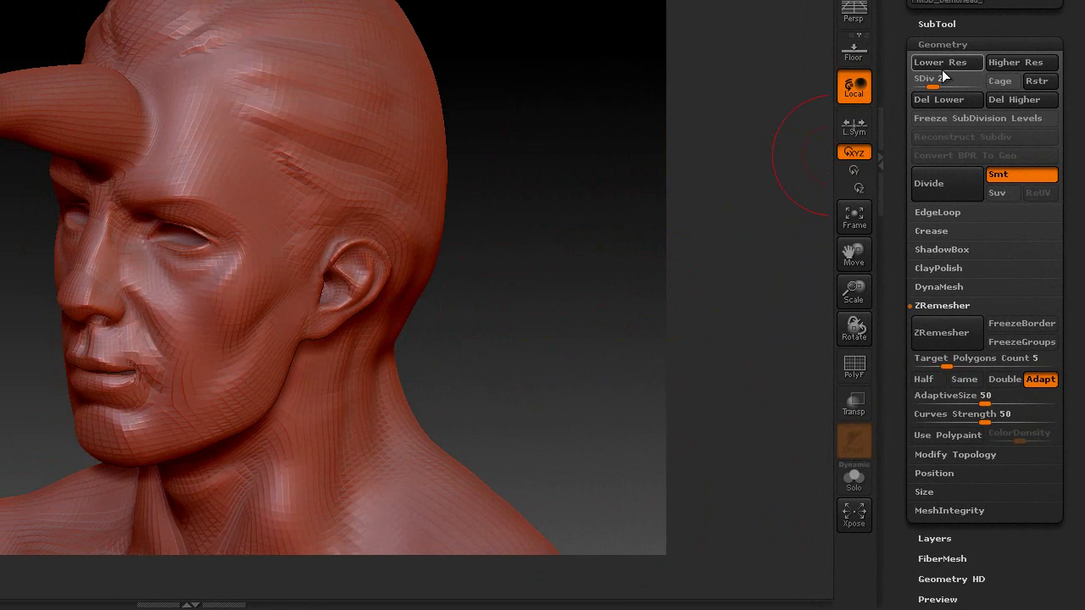
left_click_drag(931, 81, 891, 83)
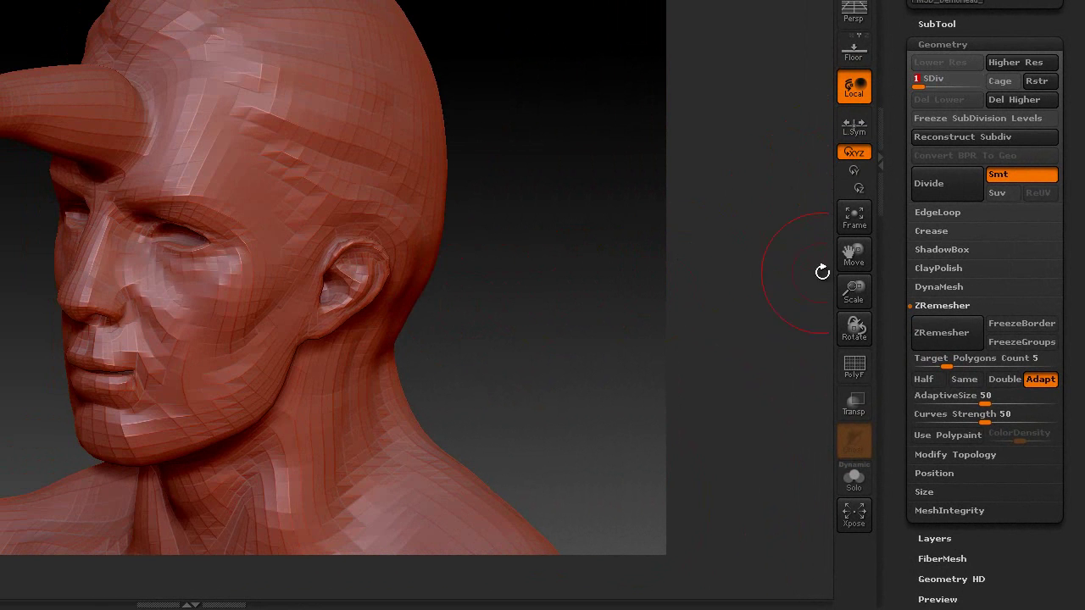
left_click(854, 373)
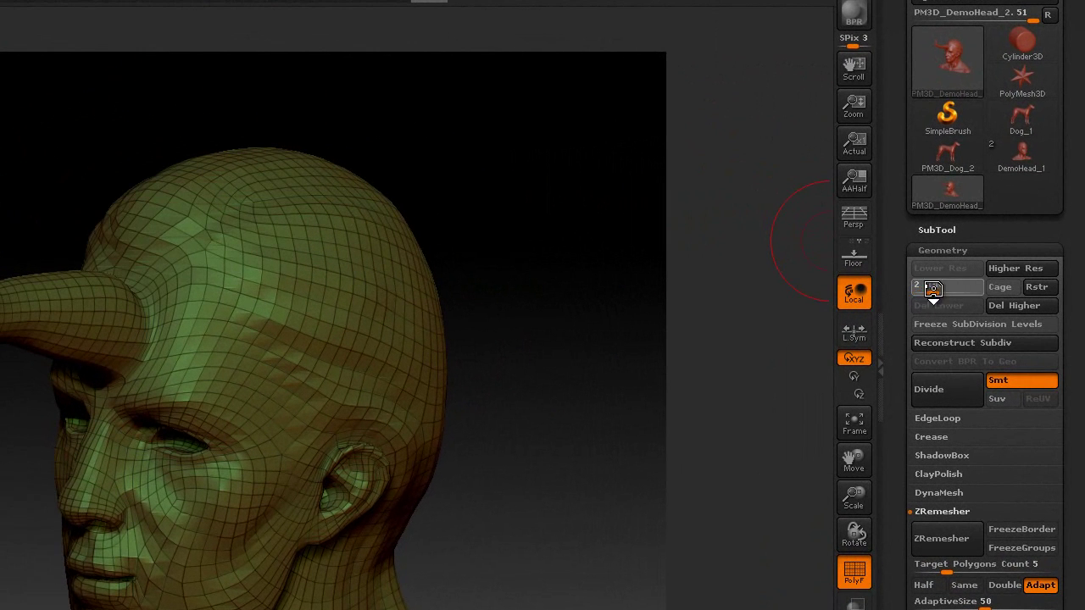
- At SDiv 2, make the head a new PolyMesh3D tool, PM3D_DemoHead_3, with the wireframe hidden
key("d")
scroll(901, 201, "up", 2)
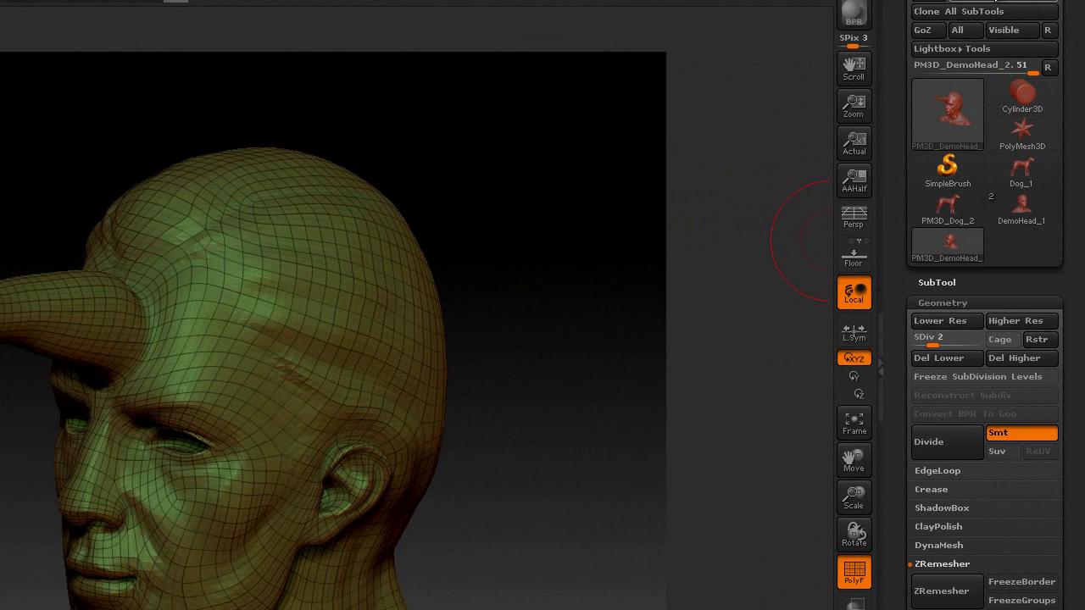
left_click(993, 2)
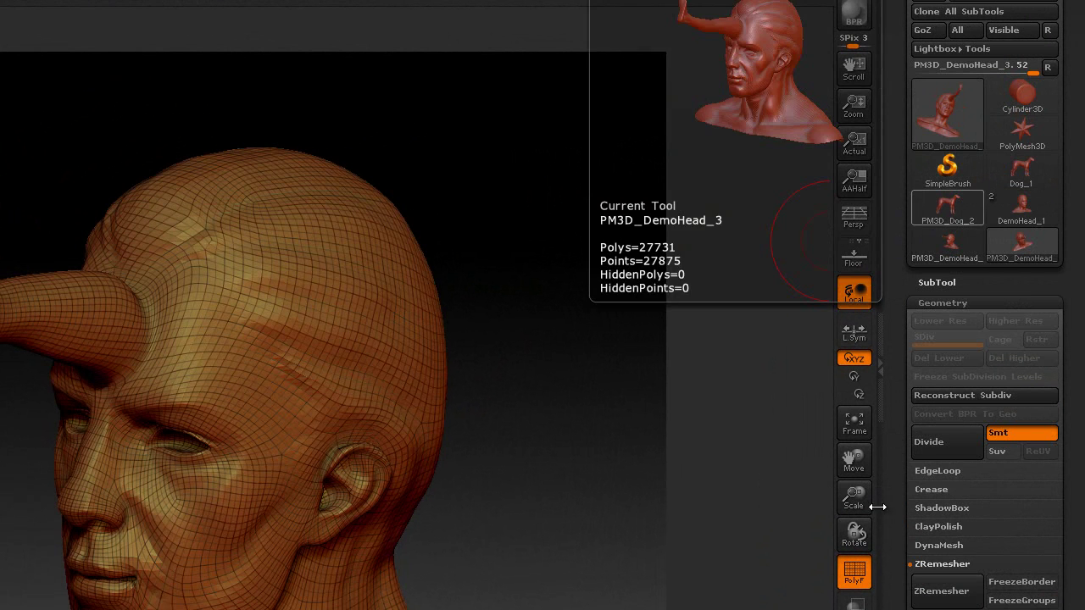
left_click(857, 573)
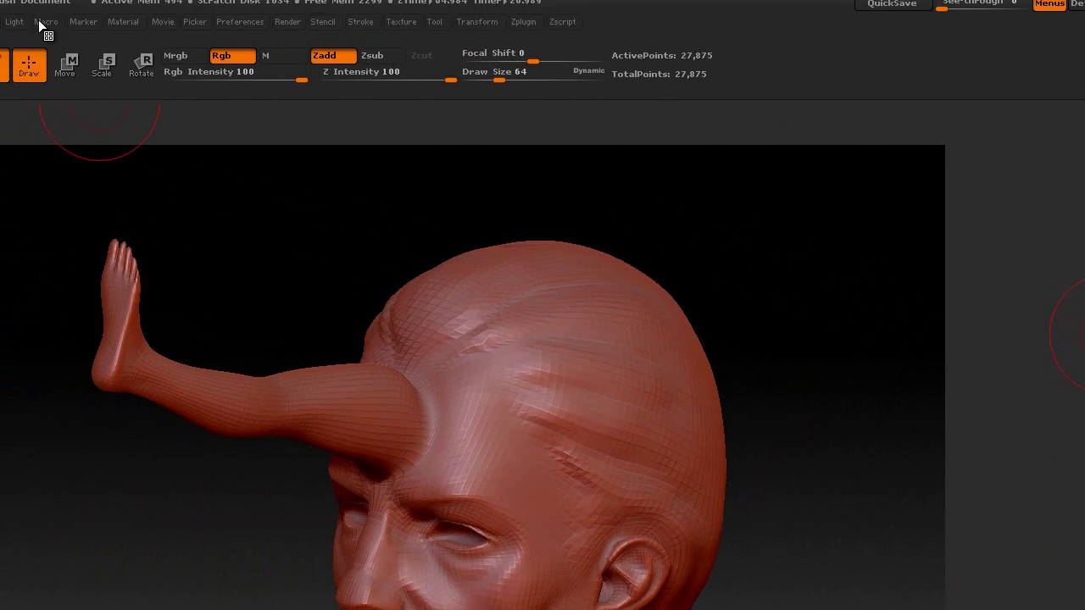
- Ctrl+Alt+click EZ-HL in the Macro menu and assign mouse-wheel-down as its hotkey
left_click(41, 24)
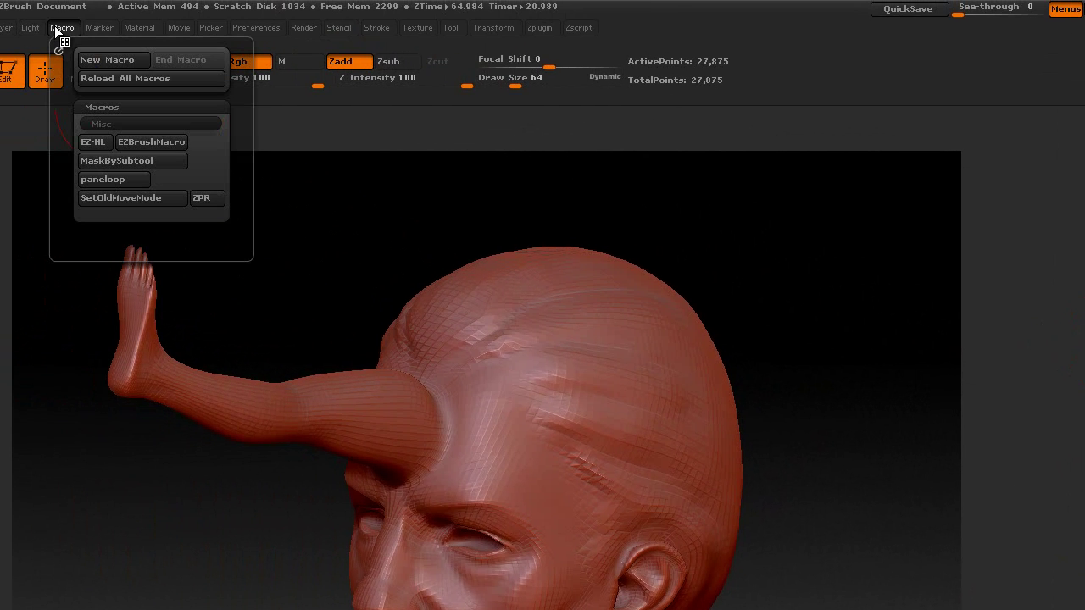
left_click(95, 144)
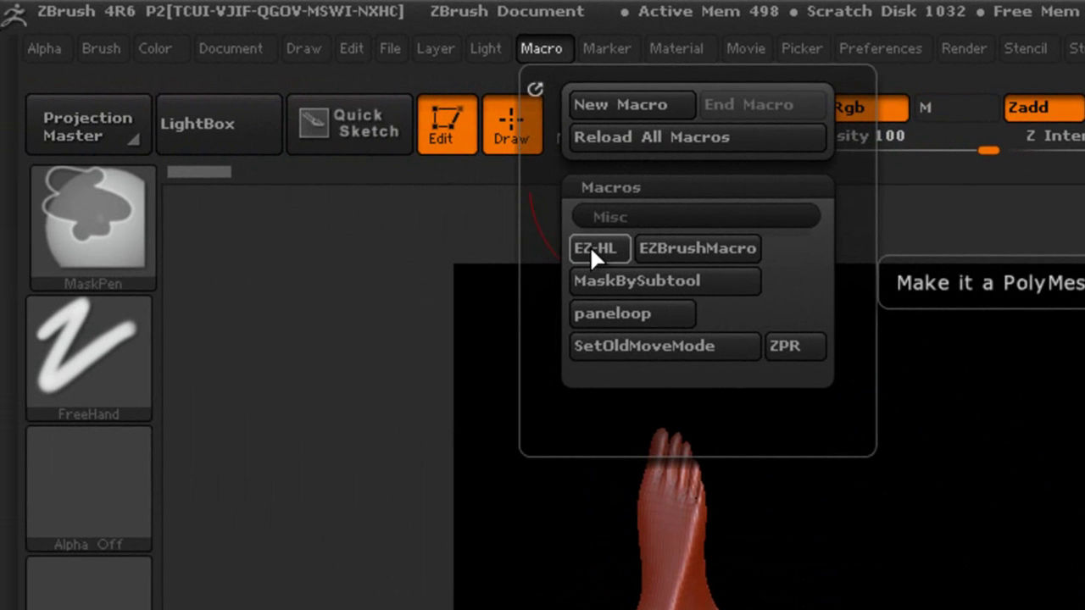
left_click(589, 245, "ctrl+alt")
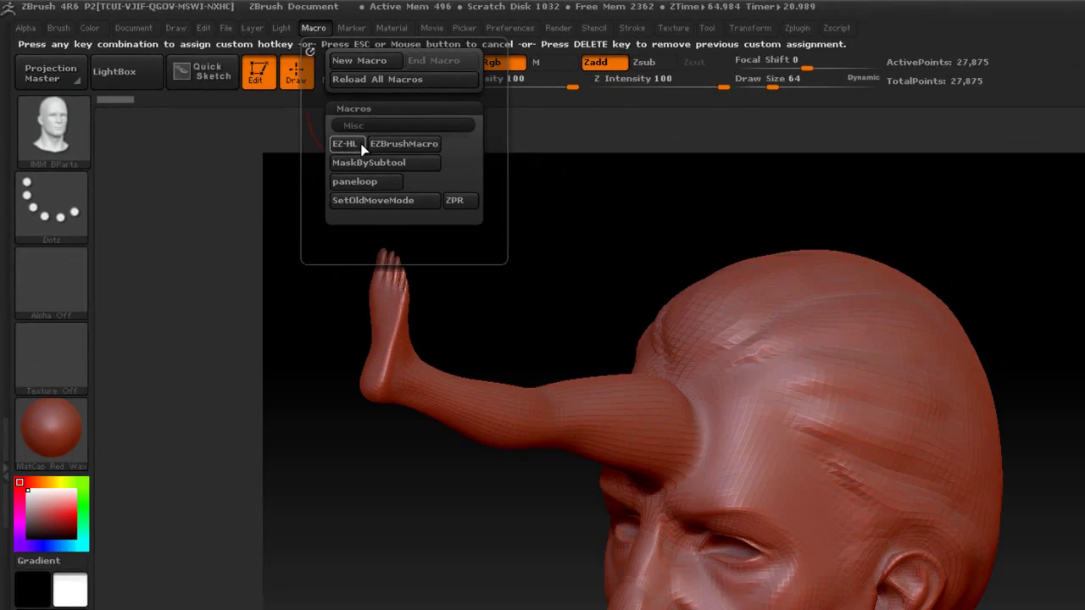
scroll(608, 243, "down", 1)
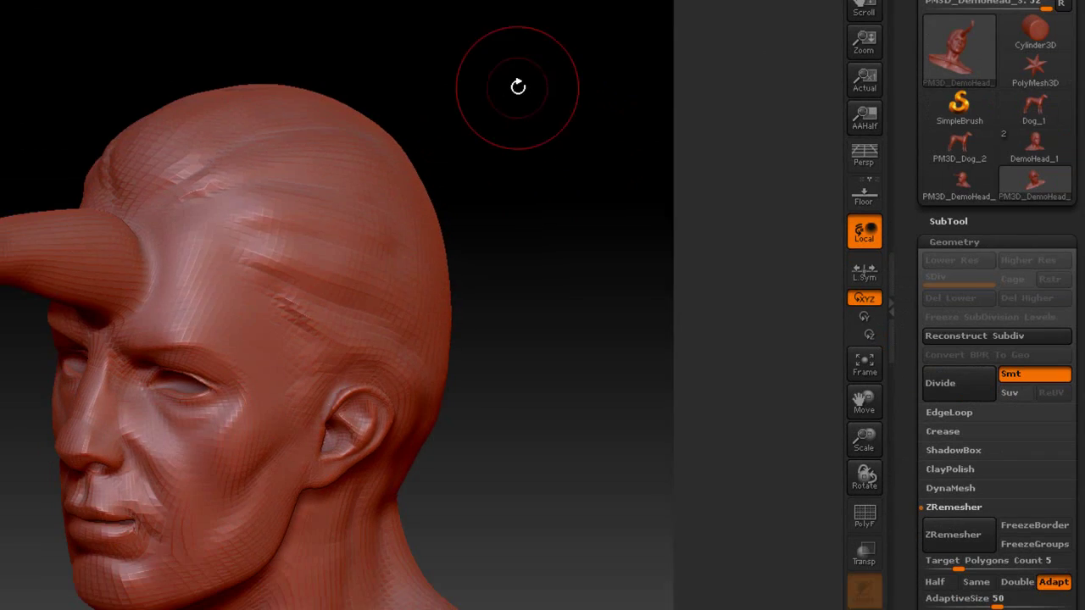
- Remesh the head with the EZ-HL hotkey, drop to SDiv 1 and inspect the new polyframe
scroll(499, 82, "down", 3)
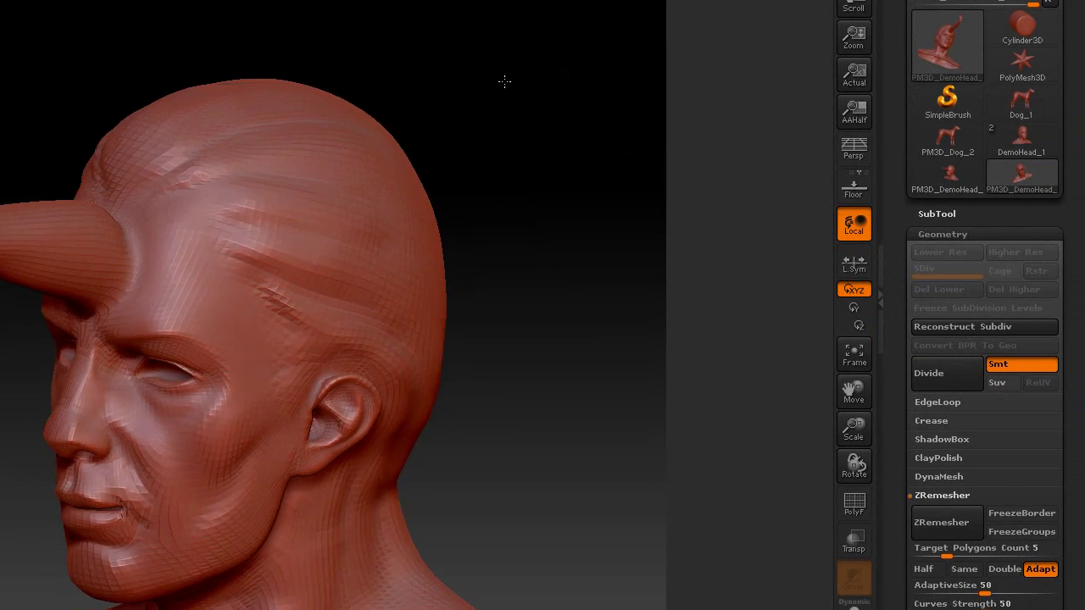
left_click_drag(491, 80, 524, 87)
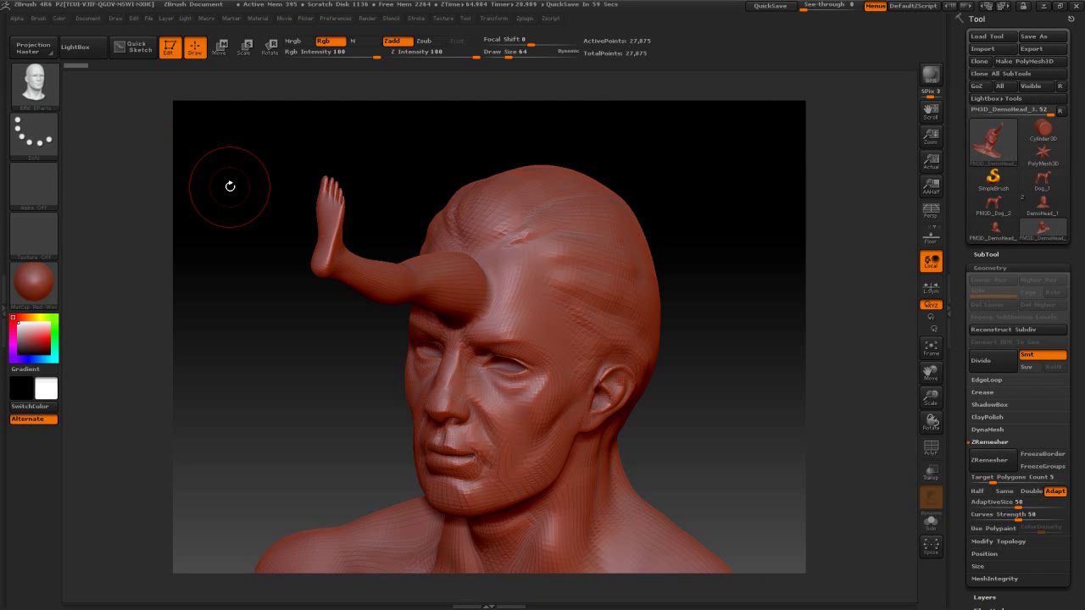
key("ctrl+r")
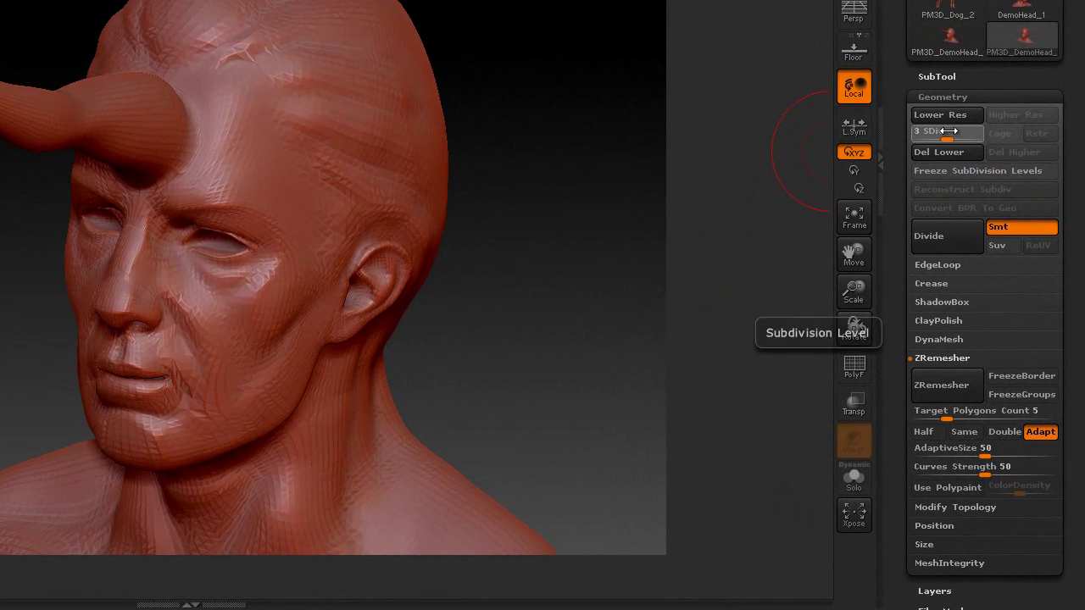
left_click_drag(983, 201, 925, 198)
left_click(854, 367)
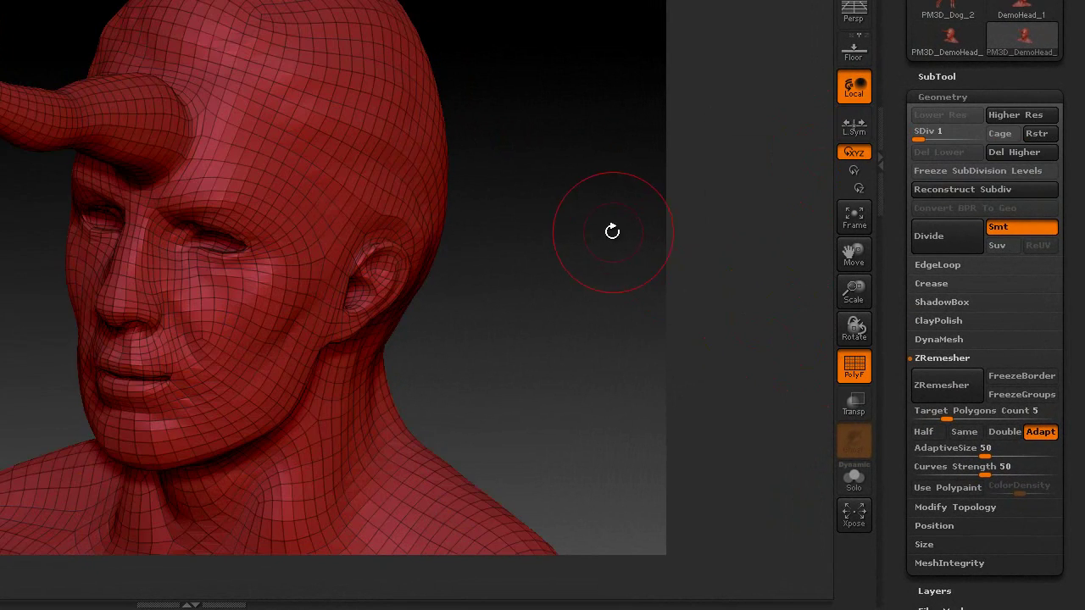
mouse_move(618, 230)
left_mouse_down()
mouse_move(562, 220)
mouse_move(685, 252)
mouse_move(504, 199)
mouse_move(596, 225)
left_mouse_up()
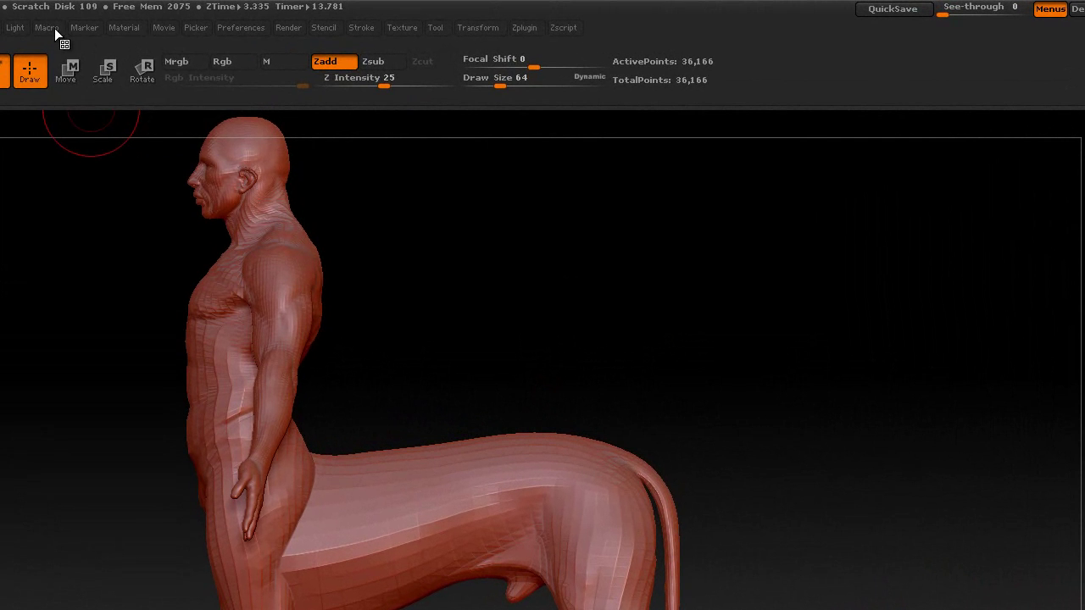
left_click(54, 28)
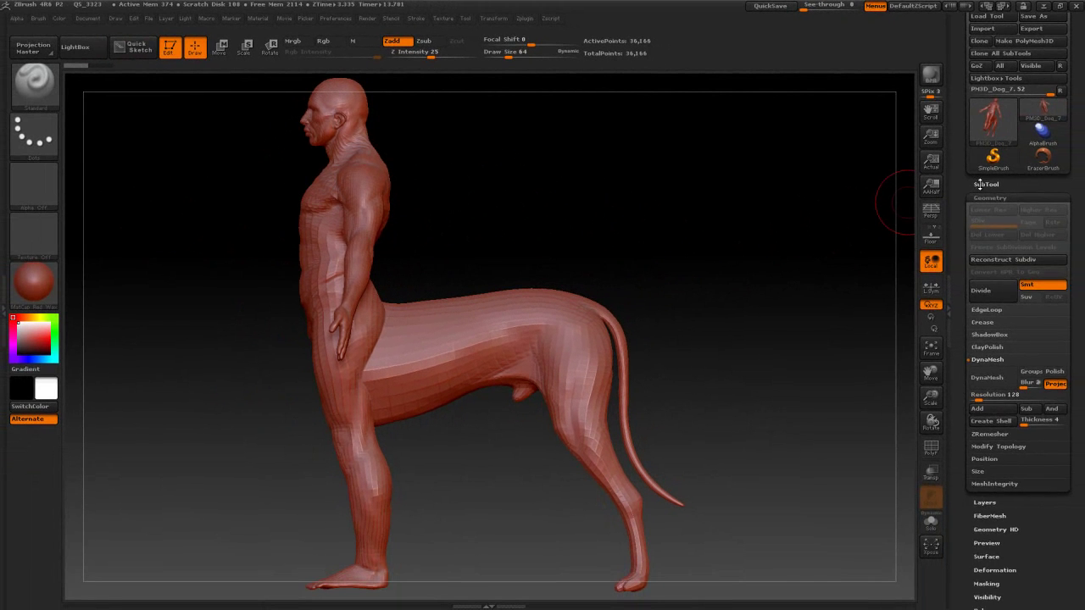
left_click(983, 184)
mouse_move(987, 204)
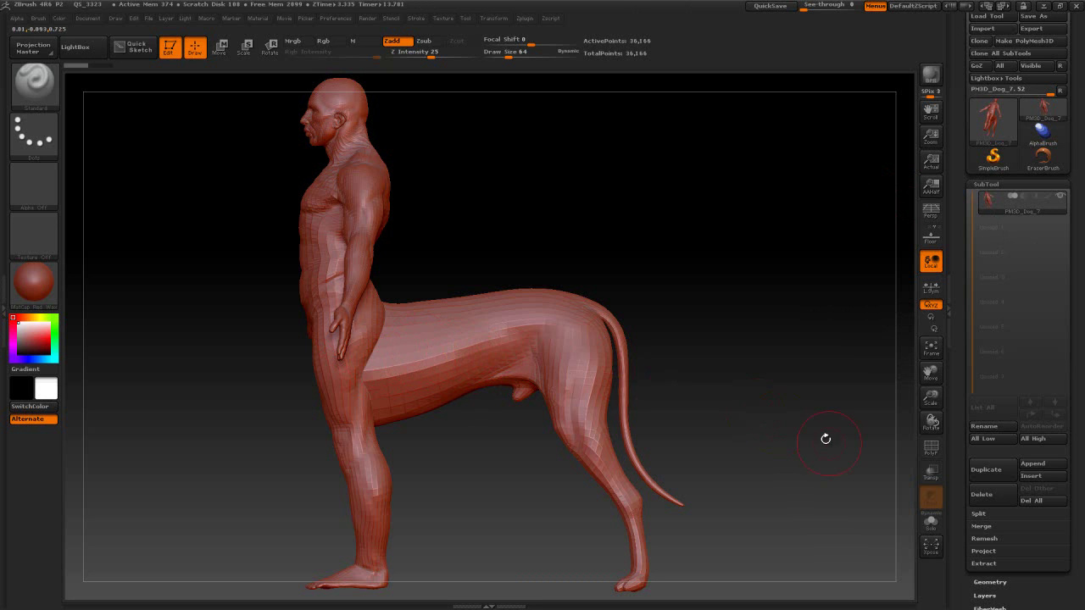
left_click(930, 449)
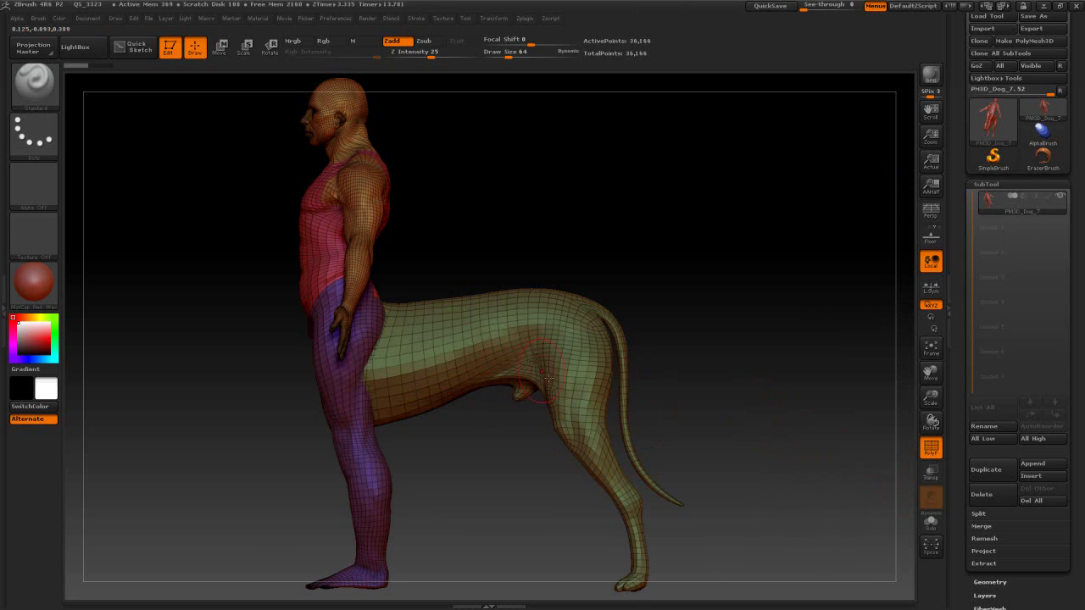
left_click(461, 339, "ctrl+shift")
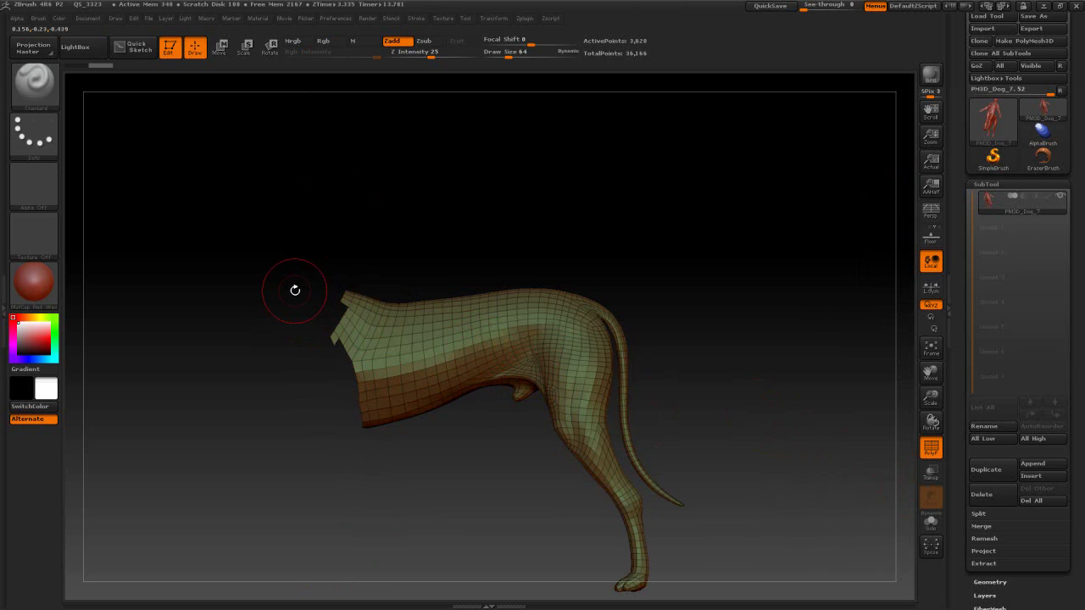
left_click(450, 249, "ctrl+shift")
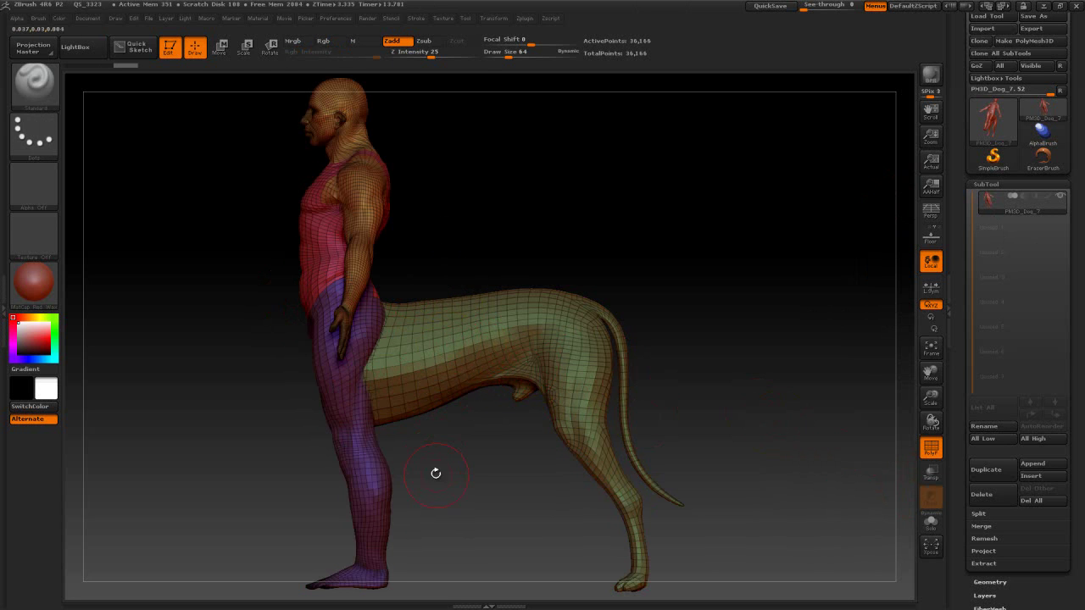
left_click(930, 448)
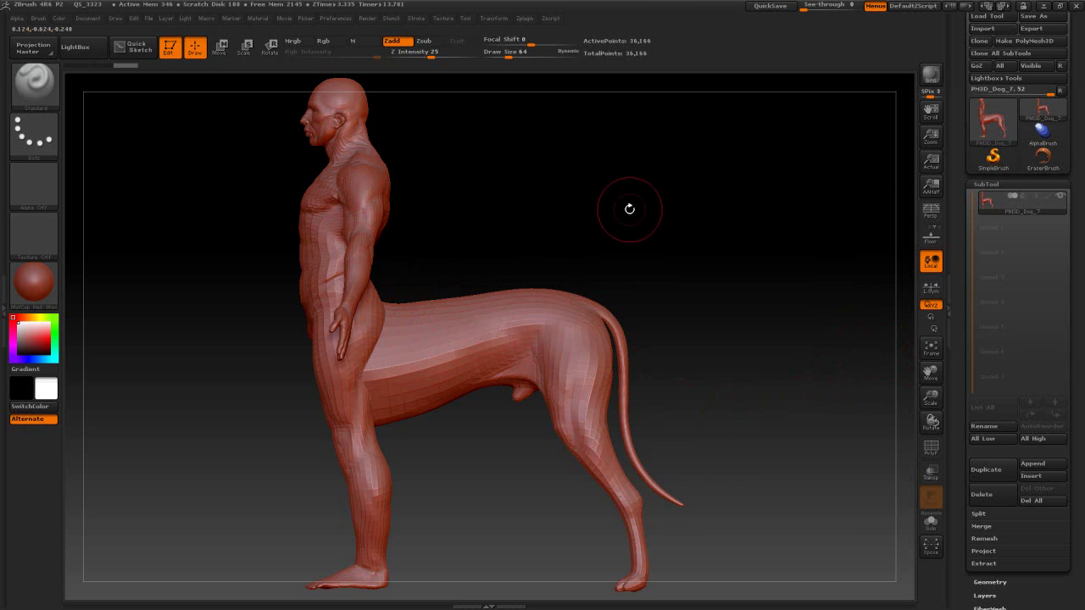
left_click_drag(629, 208, 686, 215)
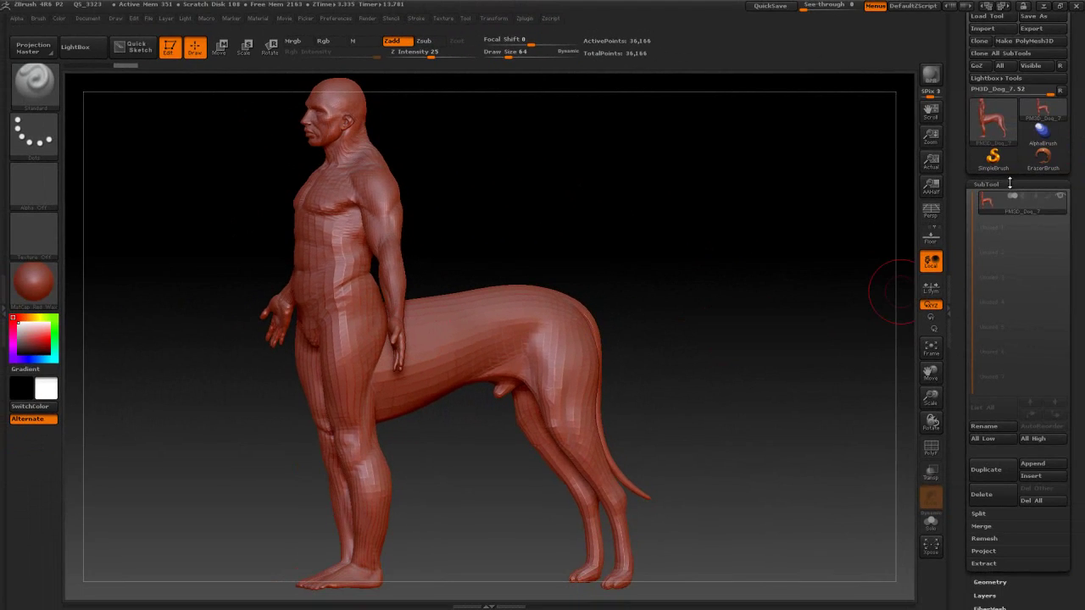
- Subdivide the centaur twice with Divide in the Geometry settings
left_click(1009, 183)
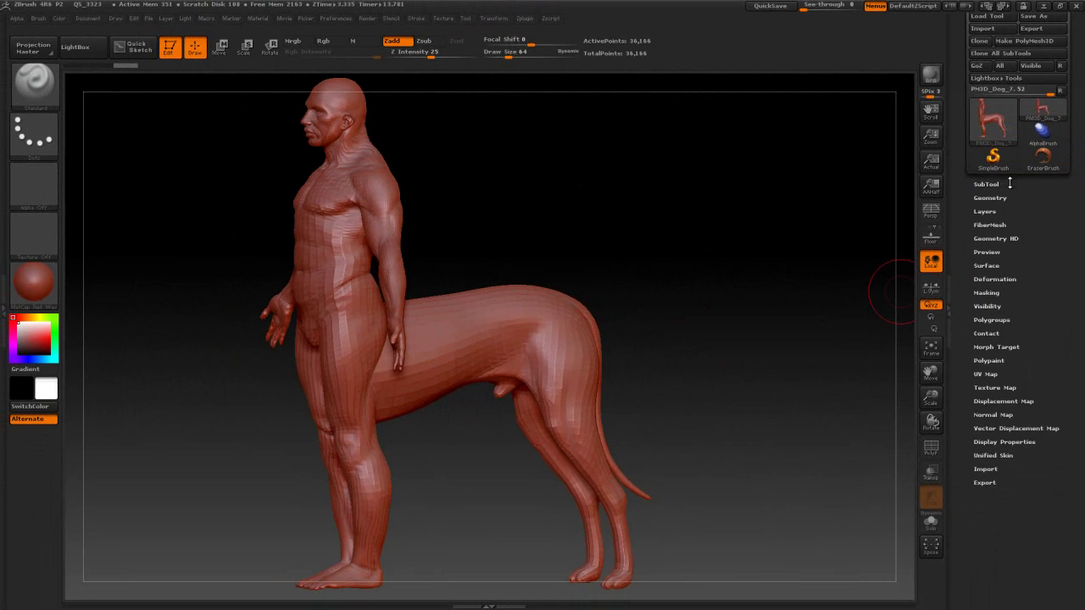
left_click(981, 198)
left_click(981, 290)
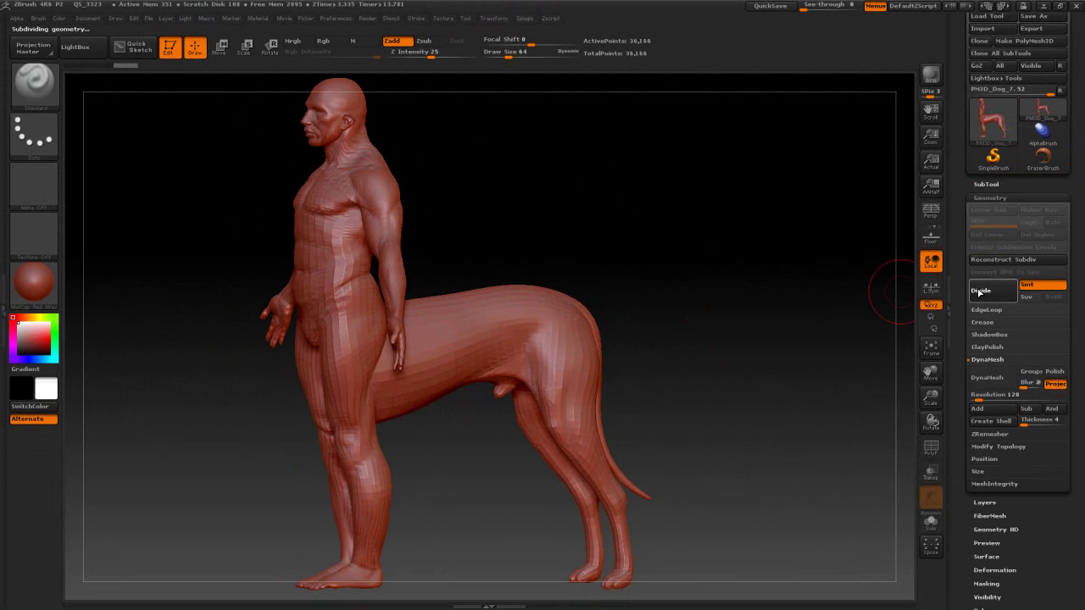
left_click(980, 290)
mouse_move(692, 358)
left_mouse_down()
mouse_move(718, 362)
mouse_move(683, 361)
left_mouse_up()
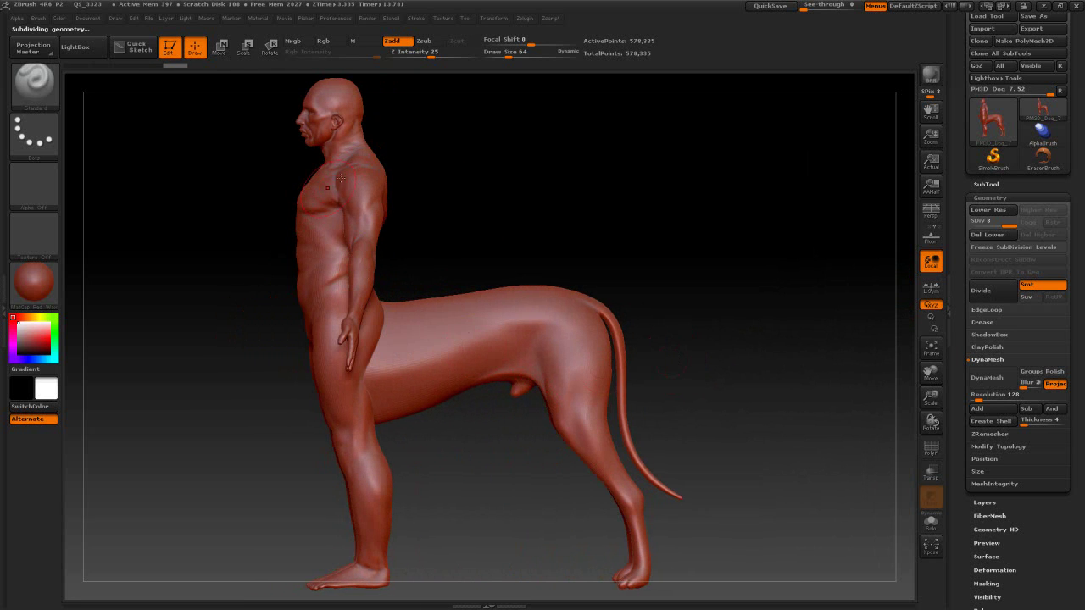
- Save it as new PolyMesh3D tool PM3D_Dog_8 and isolate the dog-body polygroup with PolyF on
left_click(1025, 41)
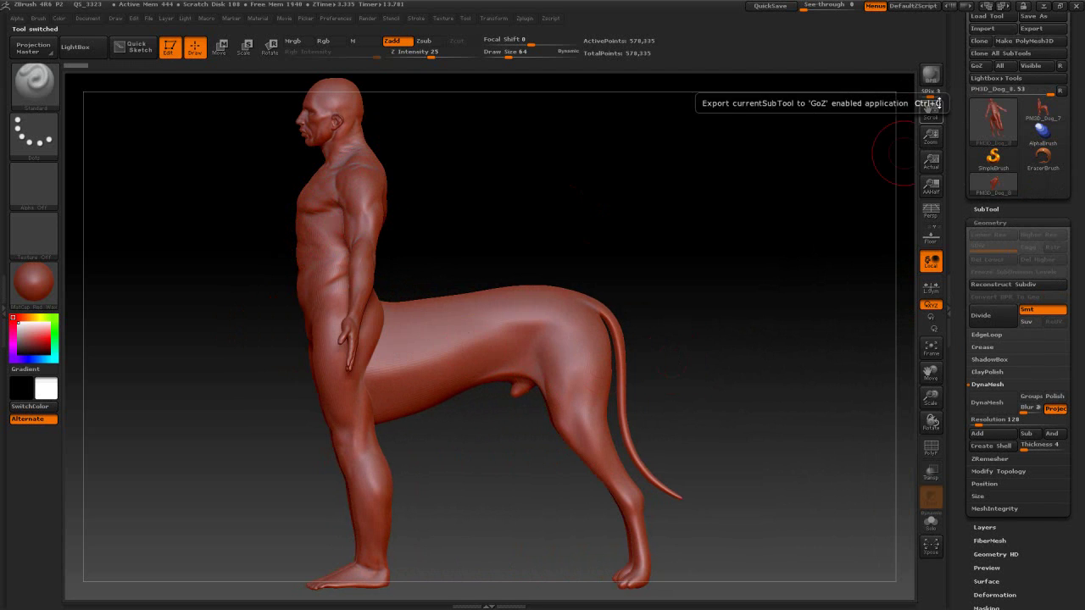
left_click(932, 449)
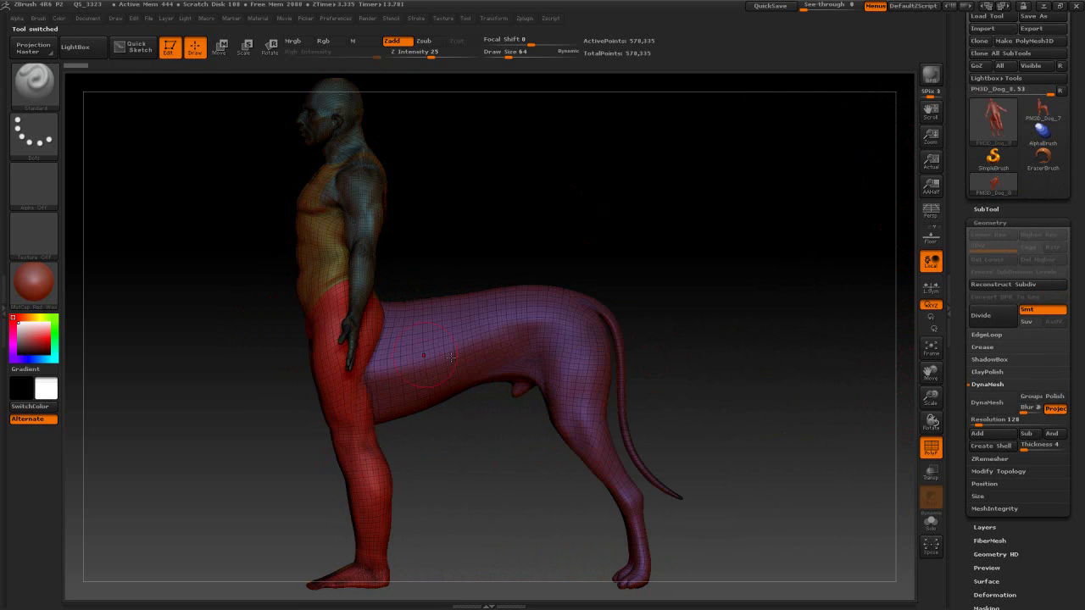
left_click(500, 323, "ctrl+shift")
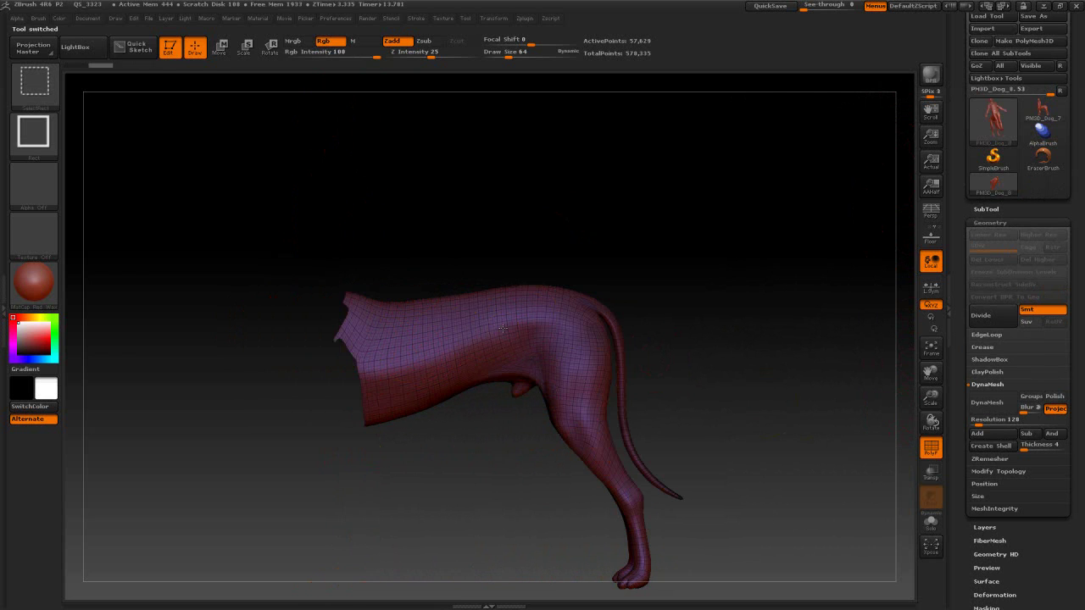
- Unhide the whole centaur, hide the wireframe and set DynaMesh resolution to 720
left_click(500, 324, "ctrl+shift")
left_click(595, 222, "ctrl+shift")
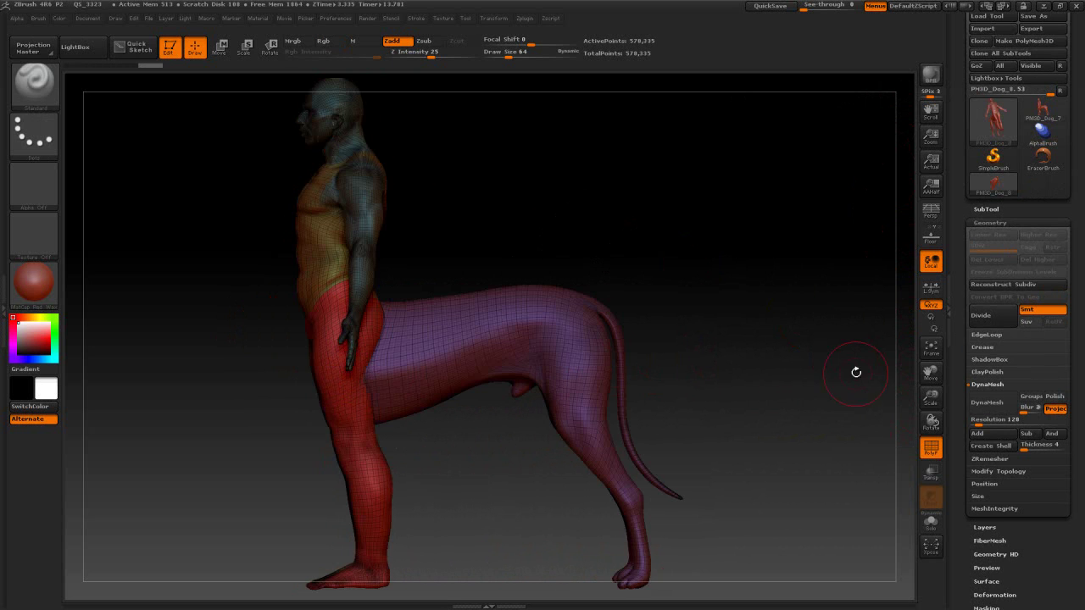
left_click(929, 446)
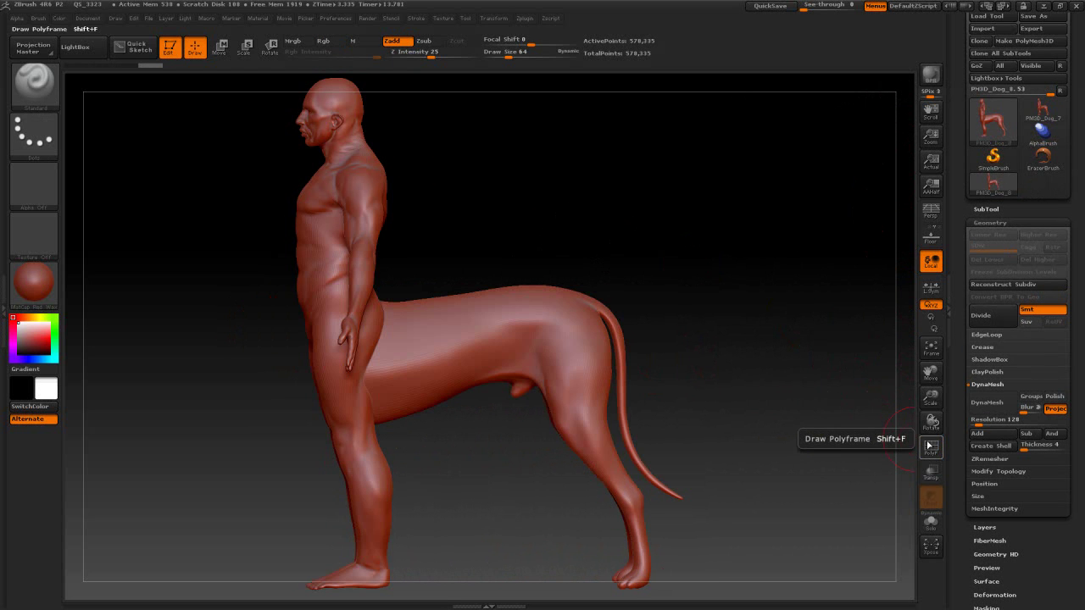
left_click(968, 415)
type("600")
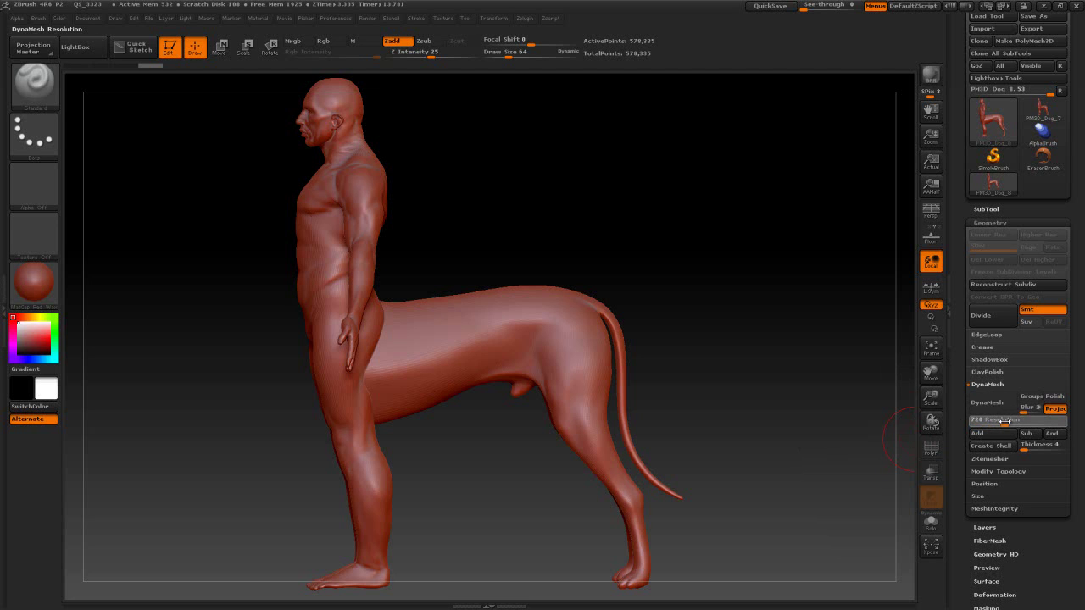
left_click(1004, 420)
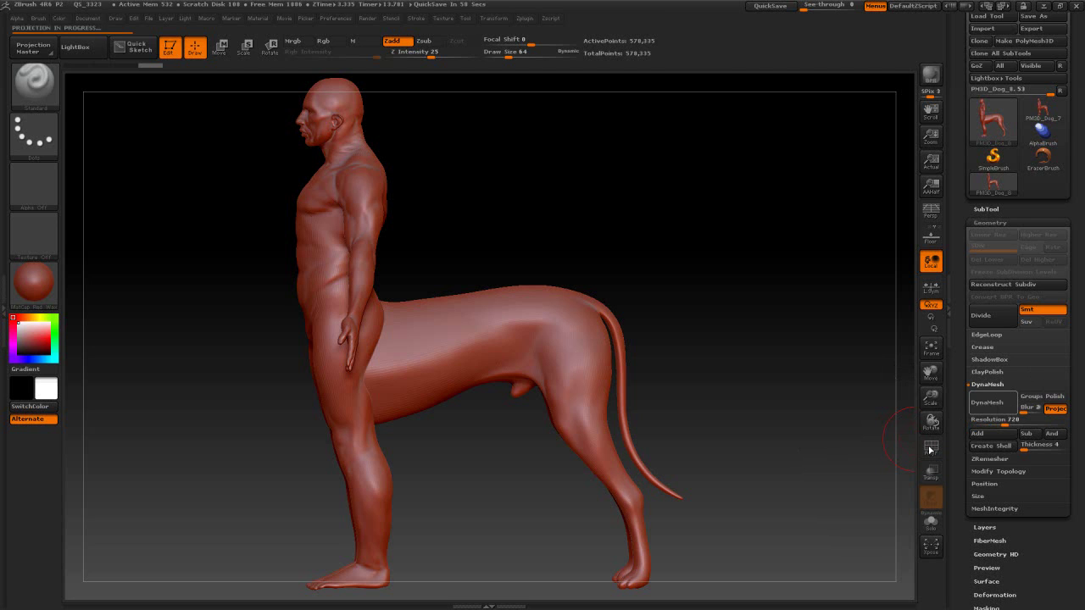
- DynaMesh the centaur into one mesh, turn DynaMesh off and save it as PM3D_Dog_9
left_click(984, 405)
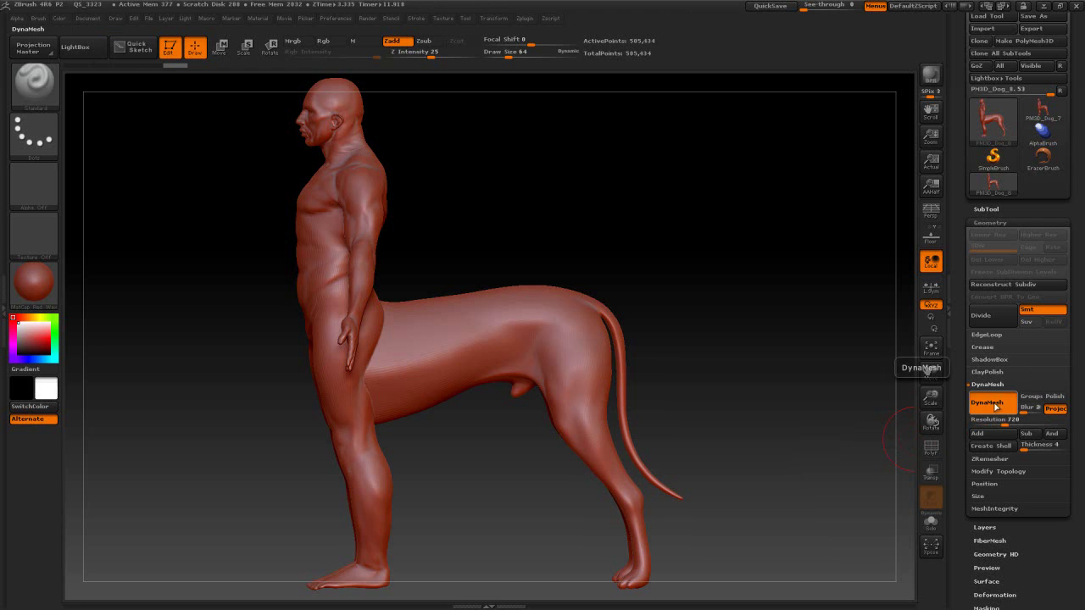
left_click(930, 447)
left_click(929, 447)
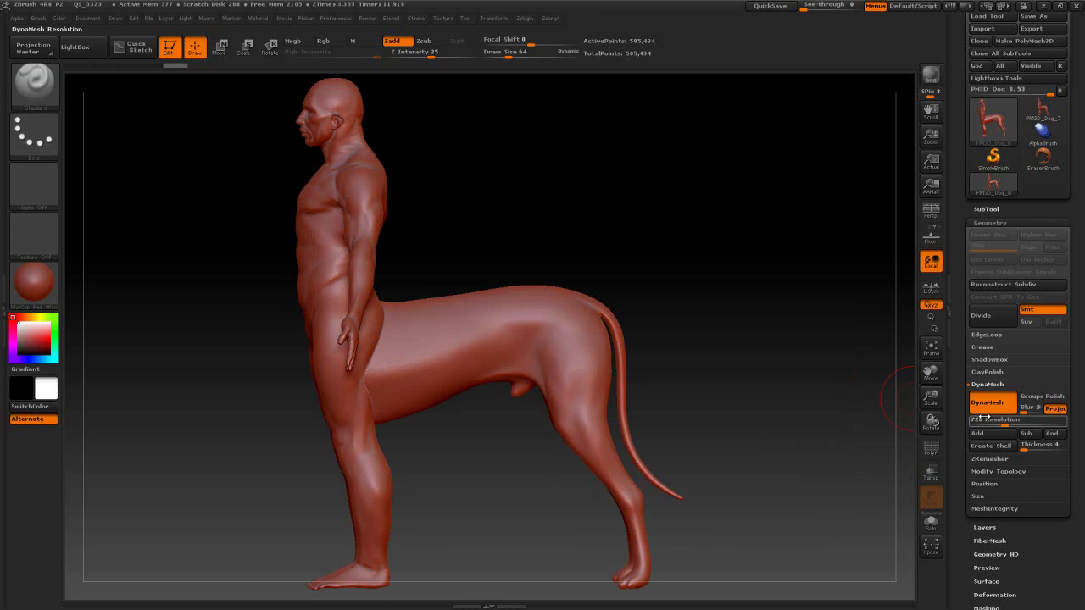
left_click(990, 412)
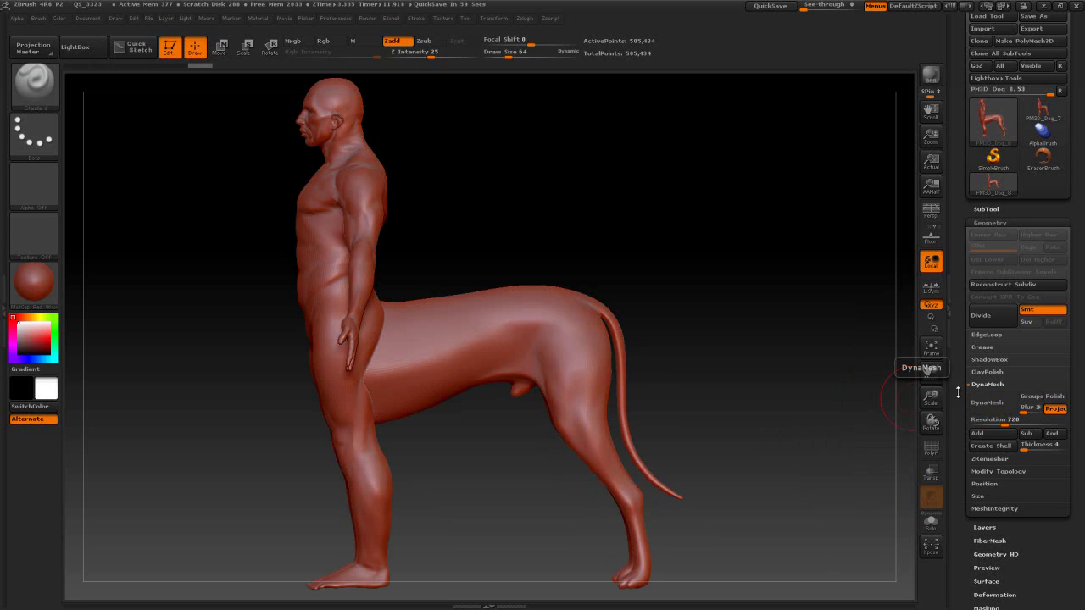
left_click_drag(838, 363, 818, 365)
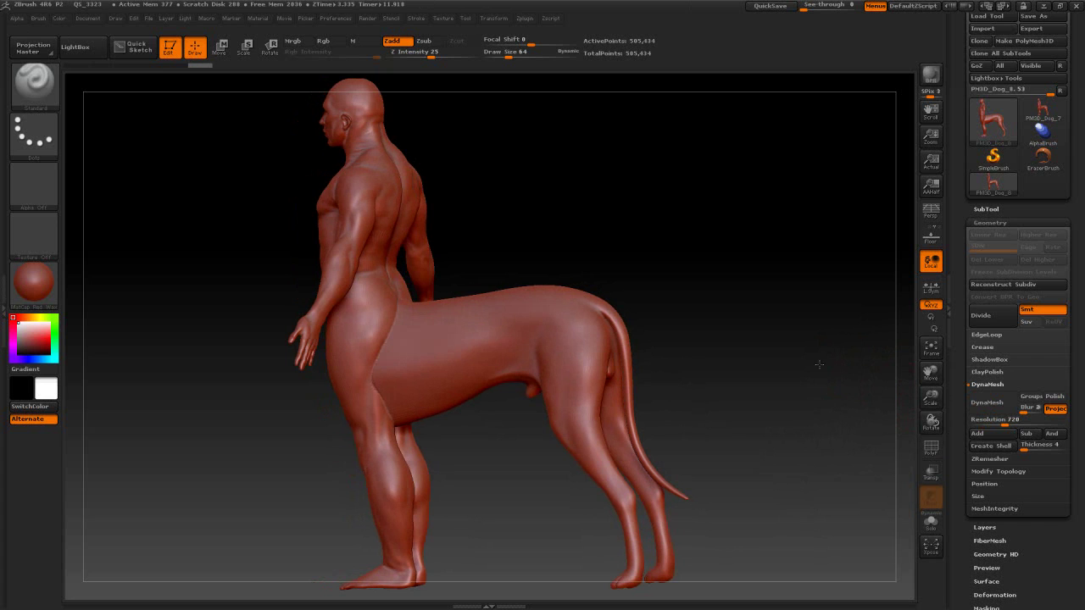
left_click(1019, 41)
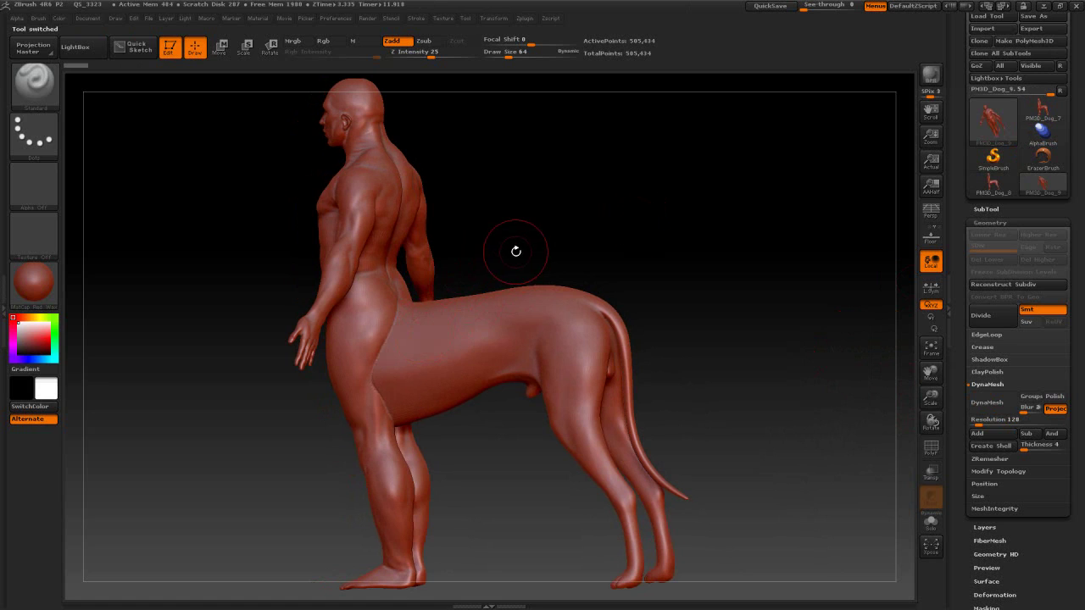
- Lower Draw Size, orbit over the centaur's legs, body and tail, then show the polygroup polyframe
left_click_drag(513, 249, 483, 267)
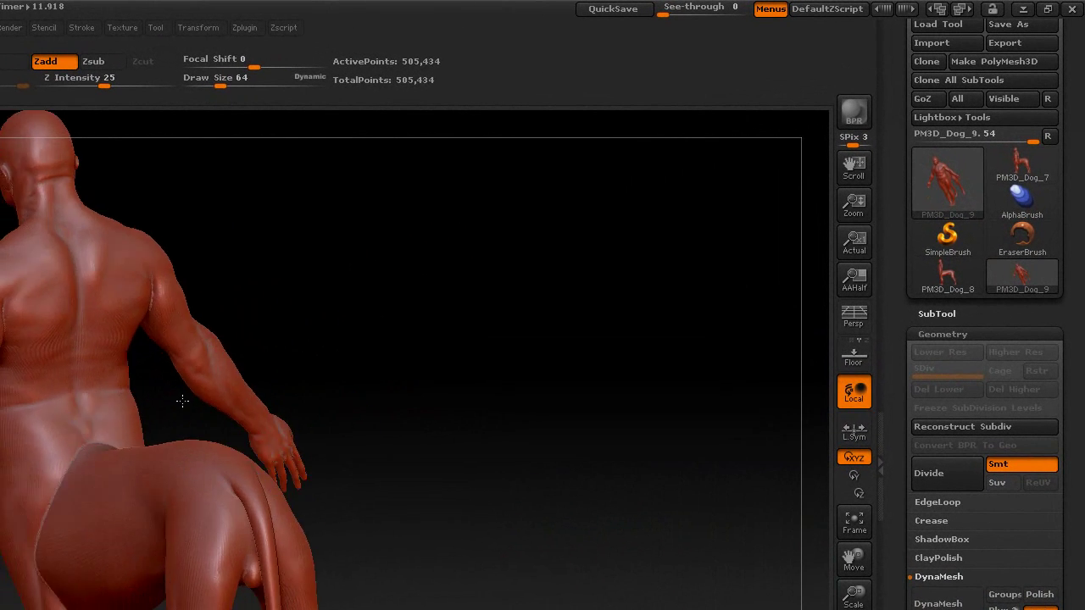
left_click_drag(182, 401, 281, 358)
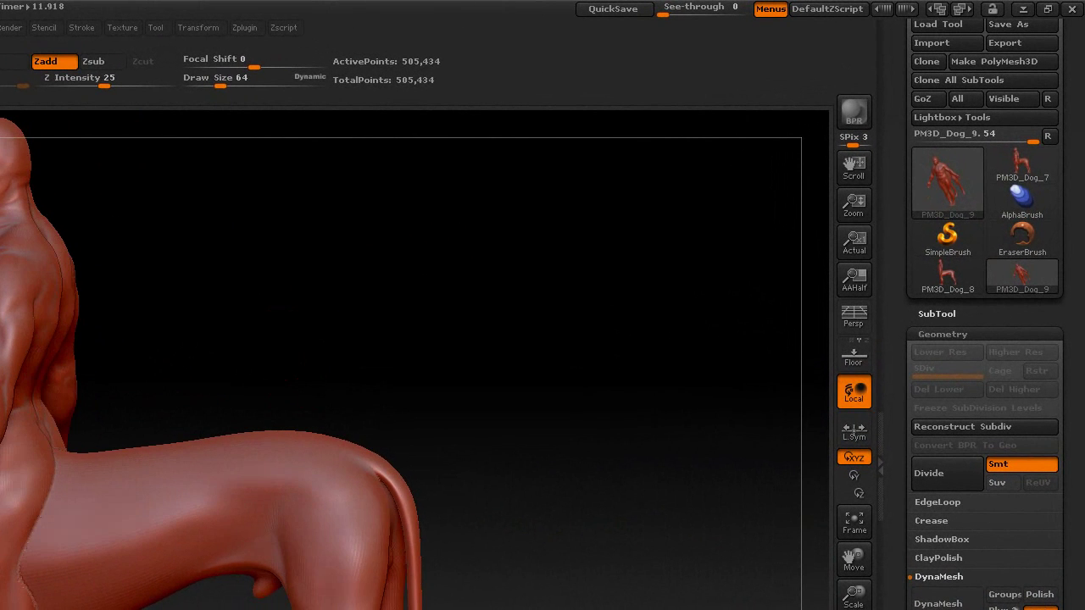
left_click_drag(170, 255, 127, 218)
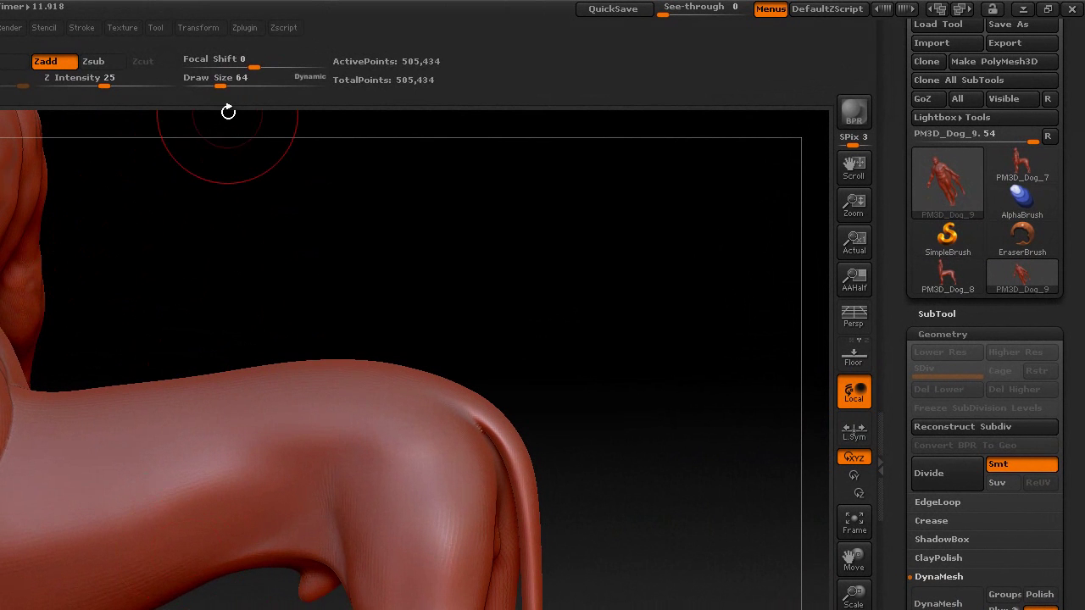
left_click_drag(221, 81, 201, 80)
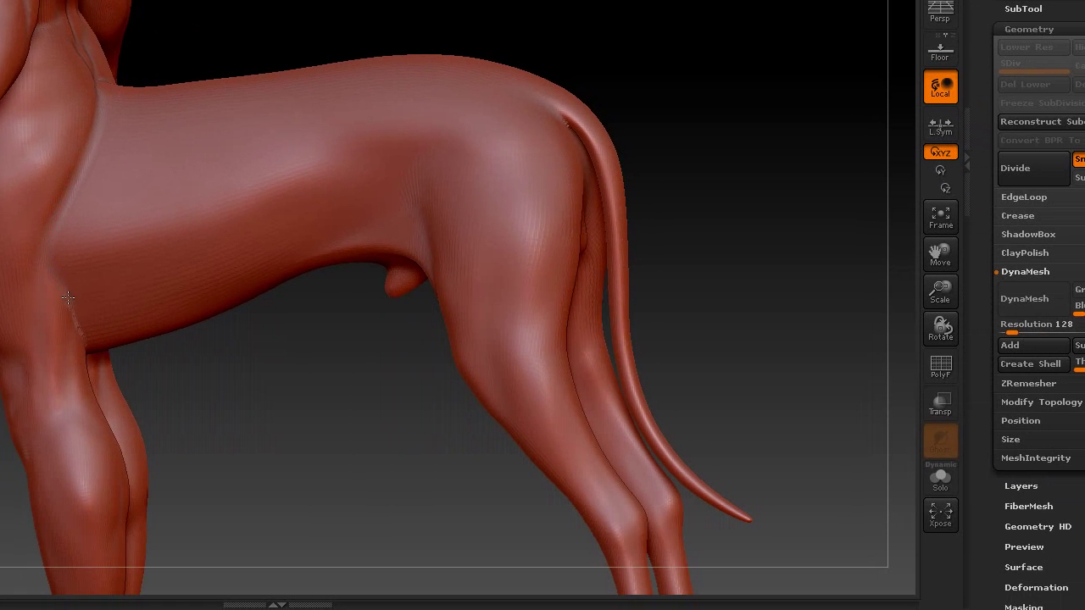
left_click_drag(245, 421, 192, 319)
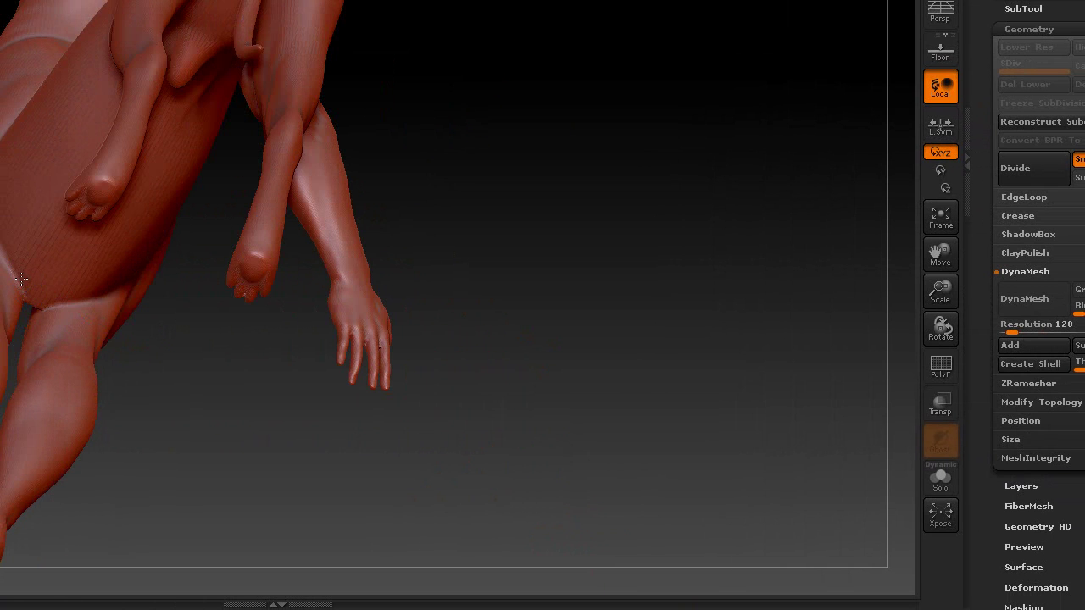
left_click_drag(312, 296, 111, 89)
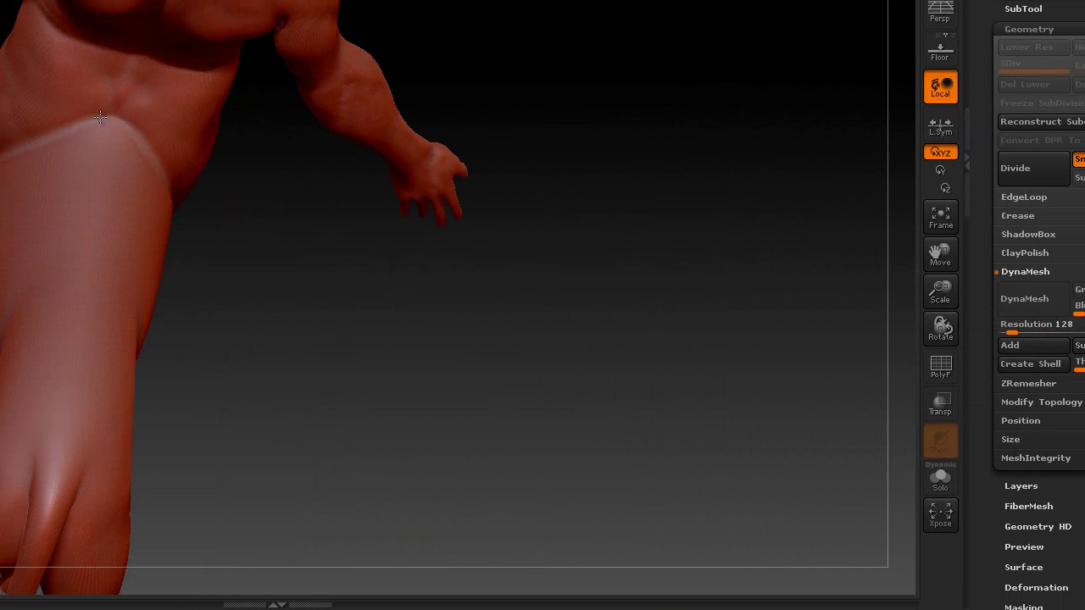
left_click_drag(523, 322, 574, 254)
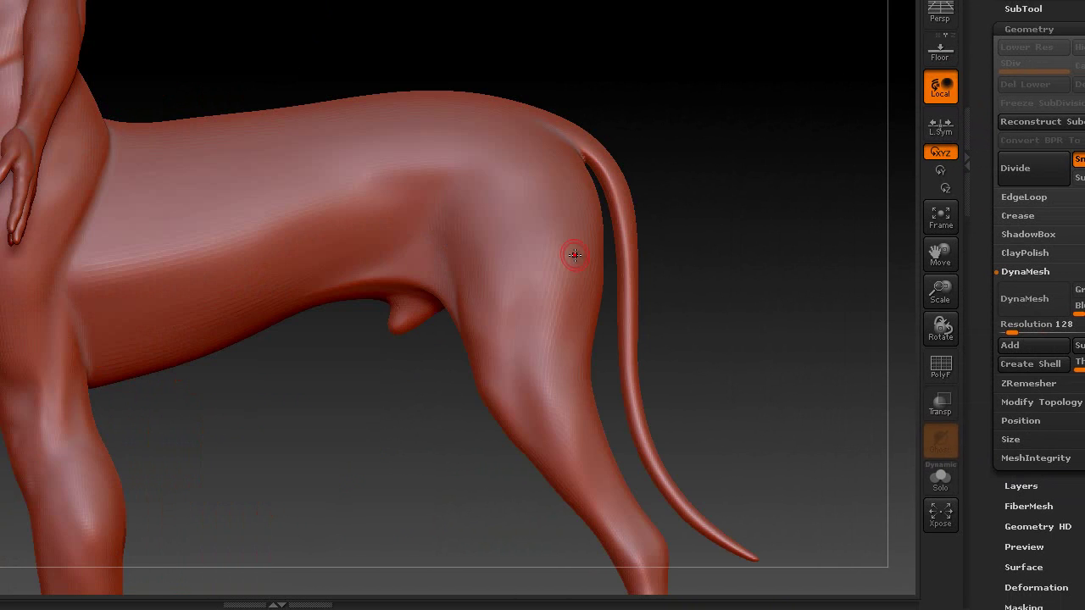
scroll(574, 254, "down", 3)
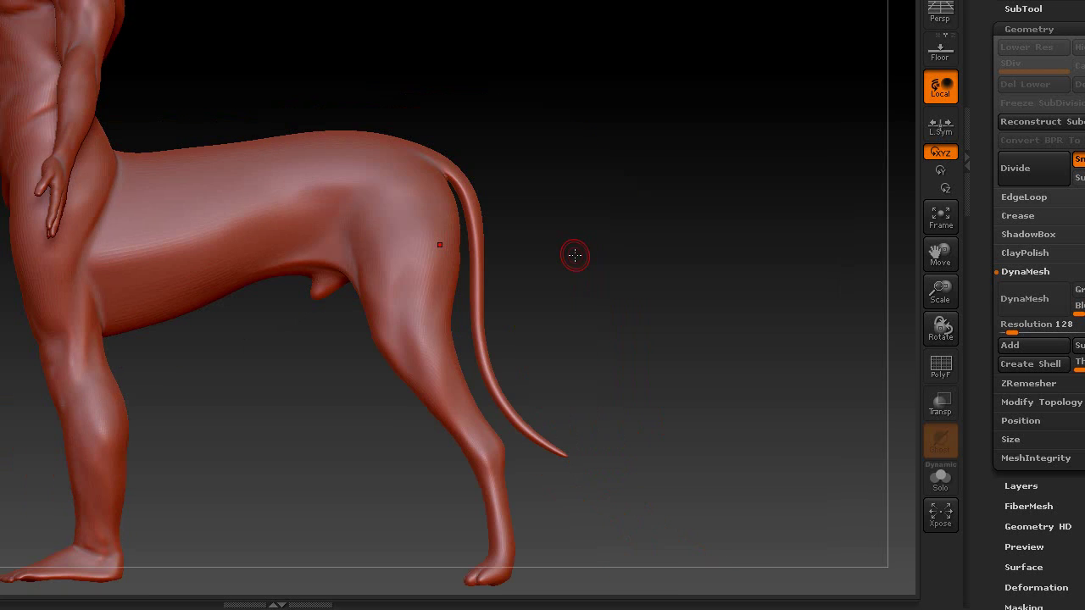
left_click(937, 370)
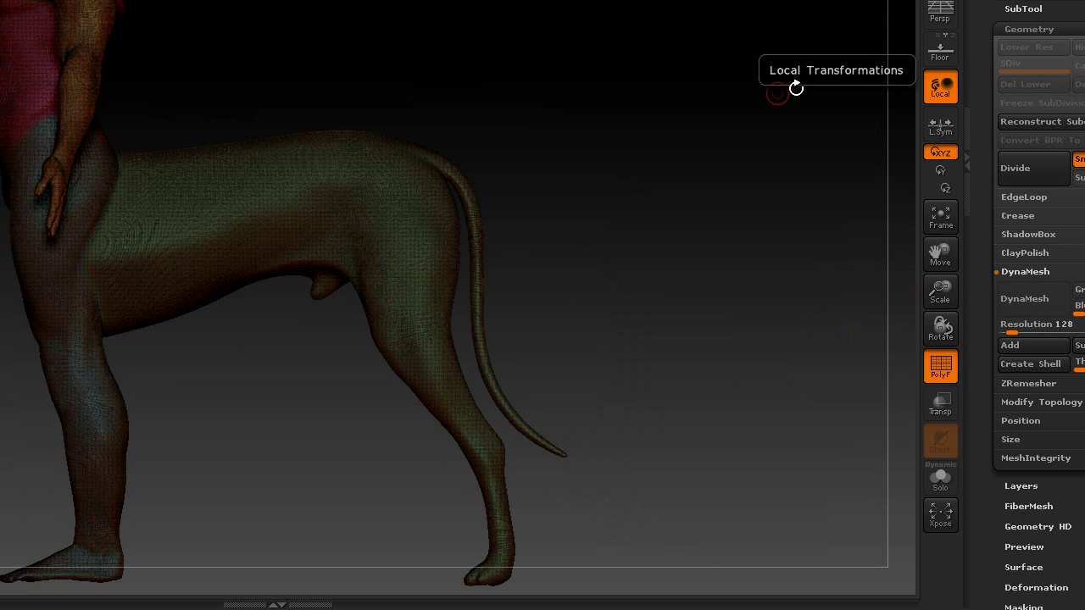
- Remesh the centaur with the EZ-HL macro into PM3D_Dog_10, then inspect its new quad wireframe
left_click(930, 368)
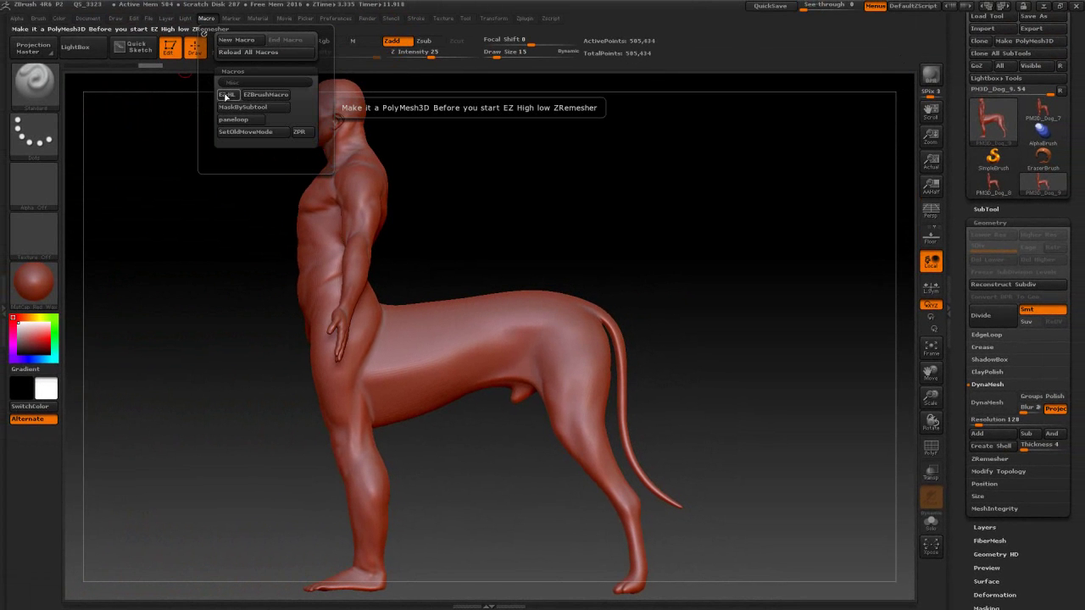
left_click(233, 100)
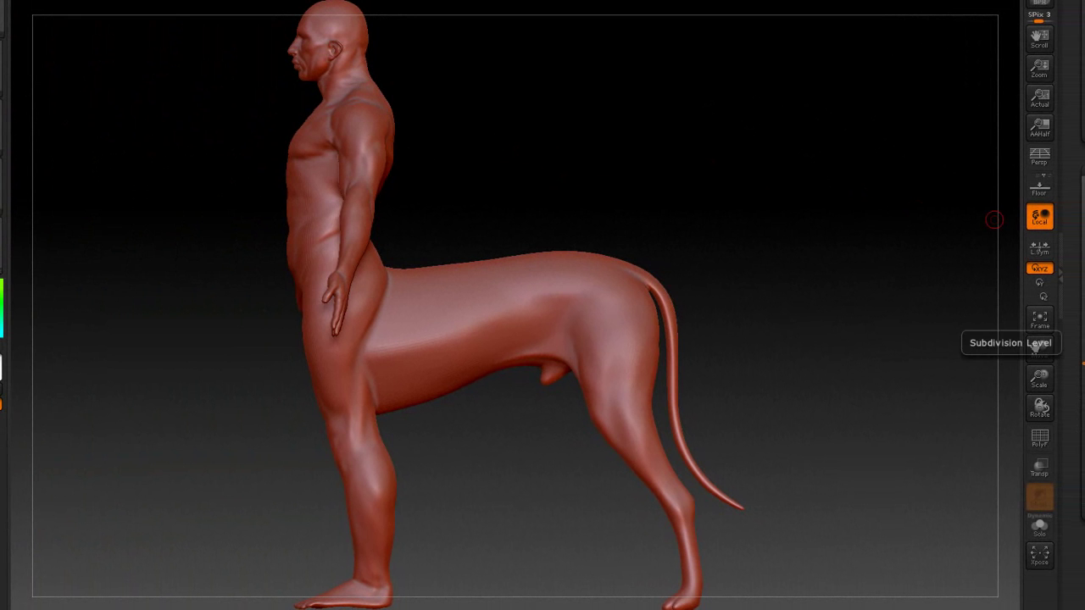
left_click(1038, 438)
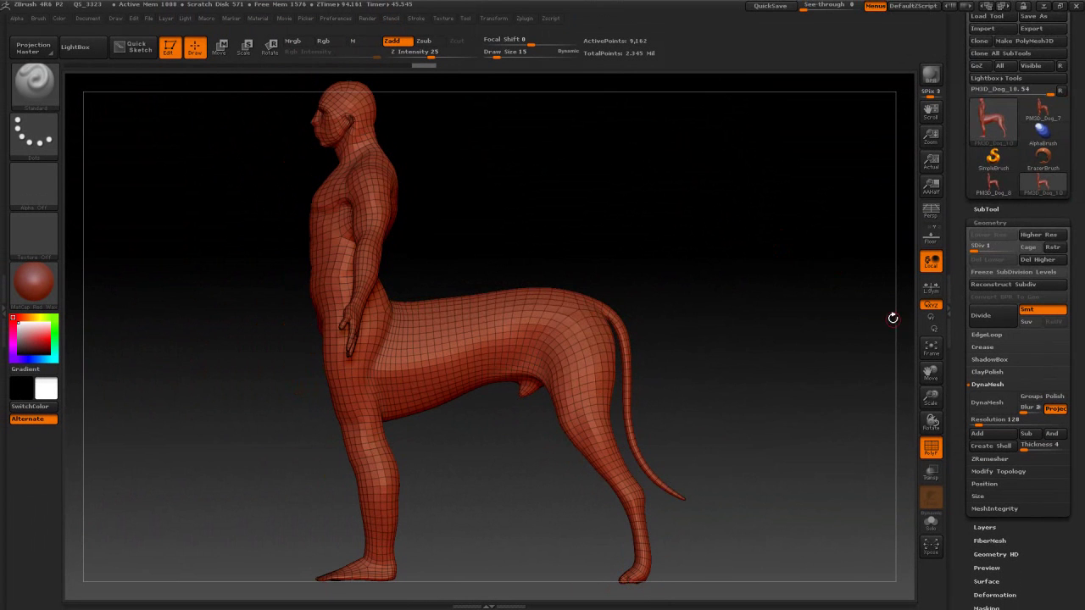
- Raise the remeshed centaur to subdivision level 3 and rotate it to a three-quarter view
left_click(930, 448)
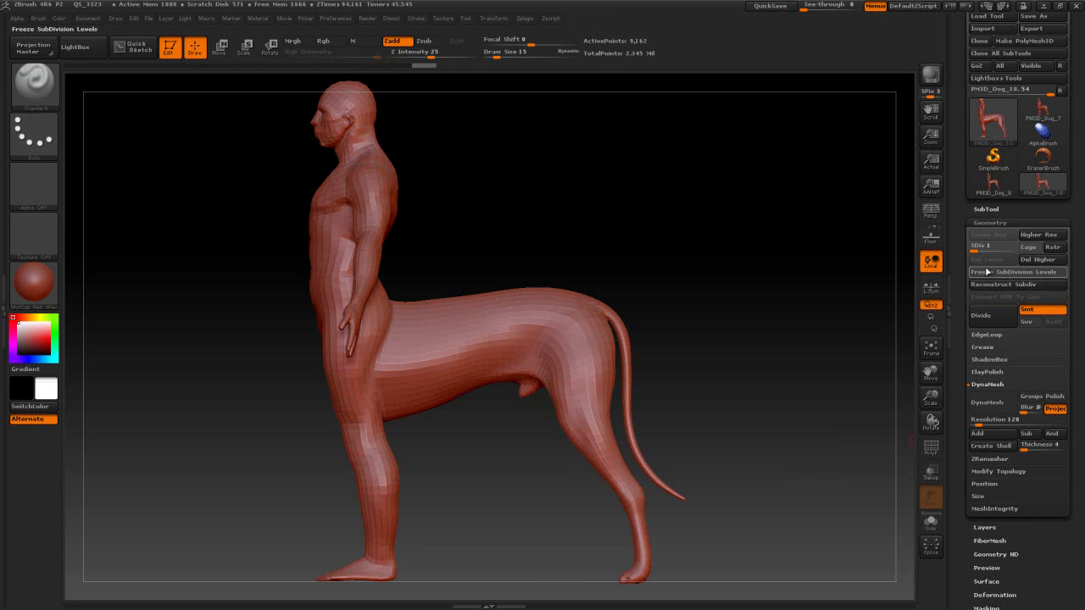
left_click_drag(974, 245, 1010, 245)
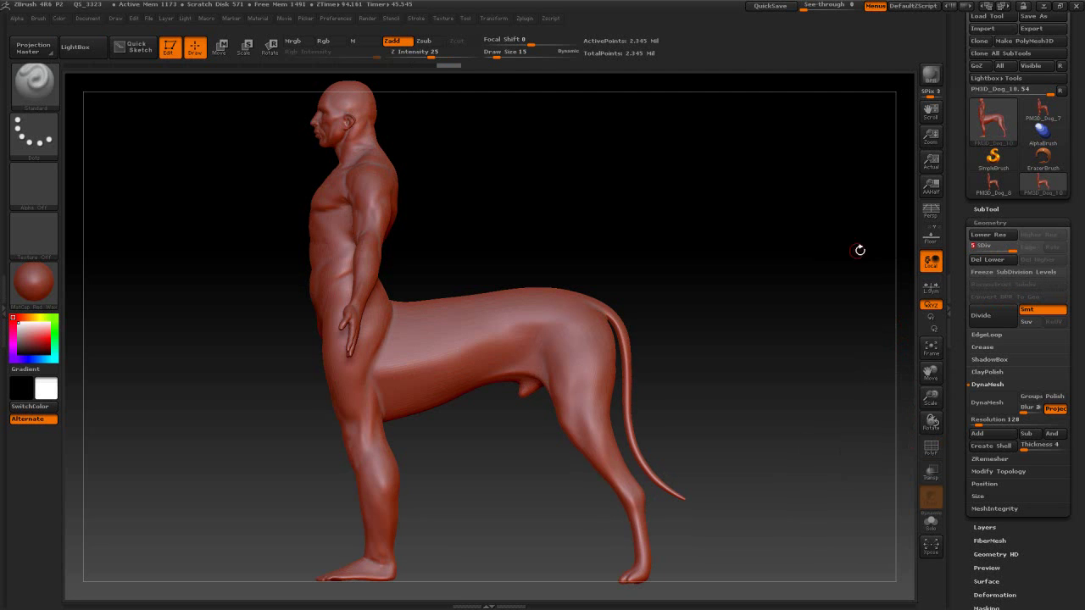
mouse_move(816, 247)
left_mouse_down()
mouse_move(797, 247)
mouse_move(819, 254)
left_mouse_up()
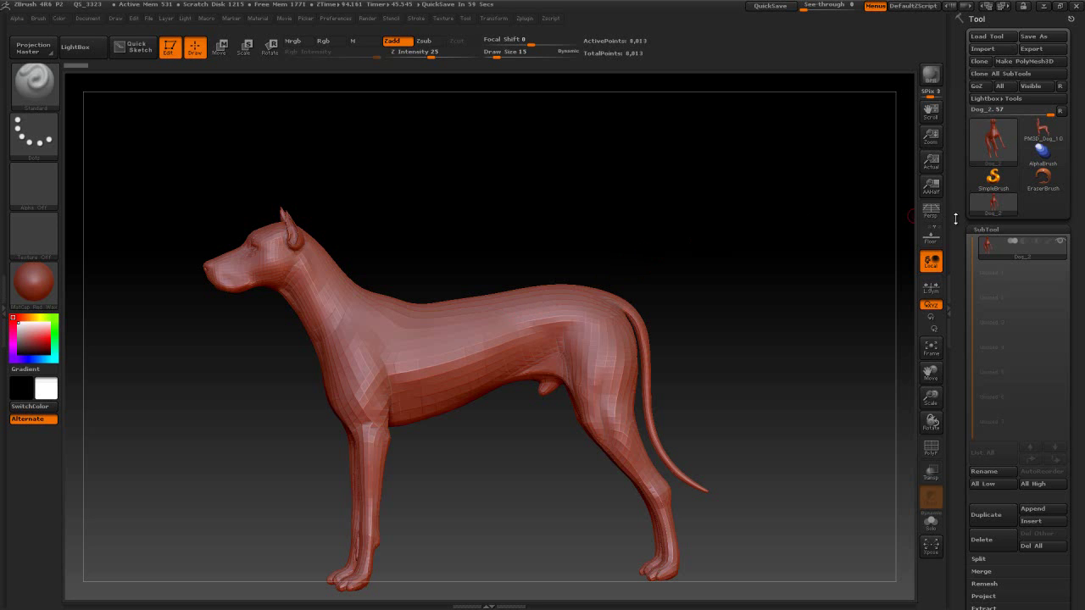
- Divide the dog mesh twice in Tool > Geometry, reaching level 3 with 127,857 points
scroll(1004, 382, "down", 4)
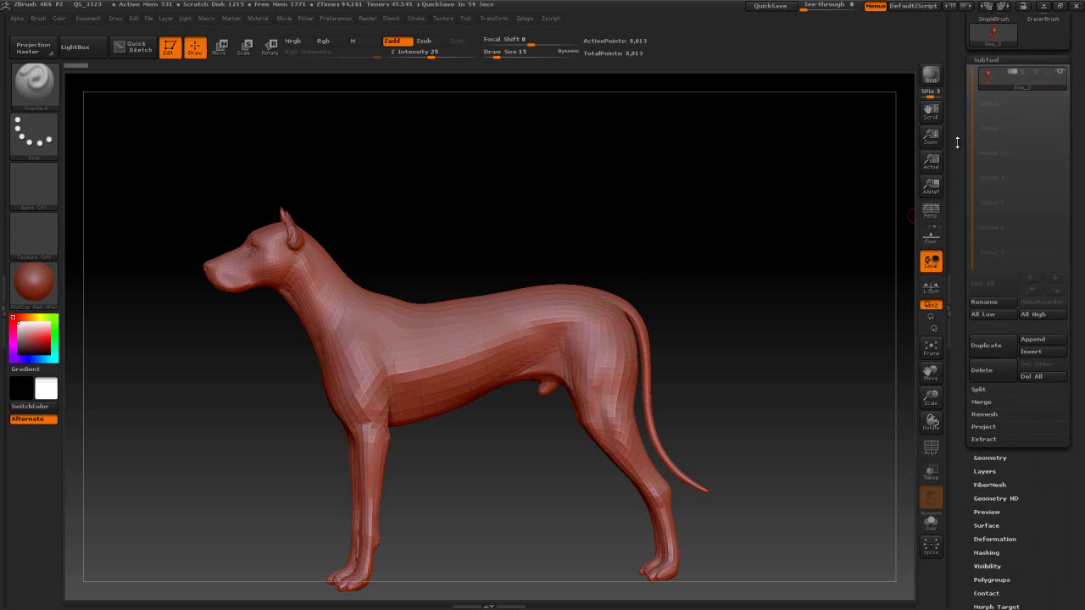
left_click(992, 457)
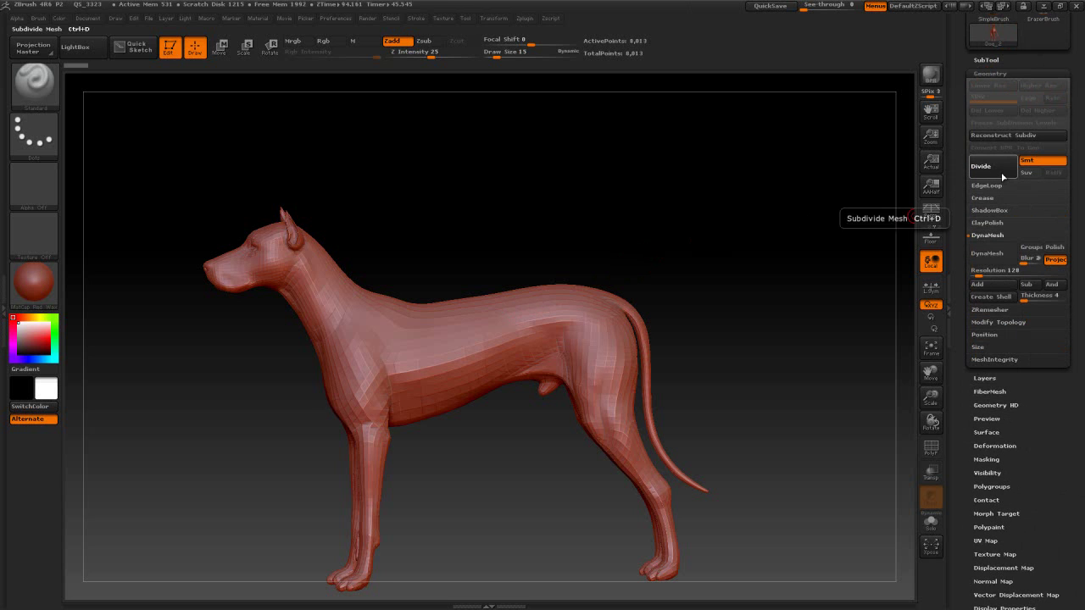
left_click(980, 166)
left_click(980, 167)
left_click_drag(964, 138, 972, 273)
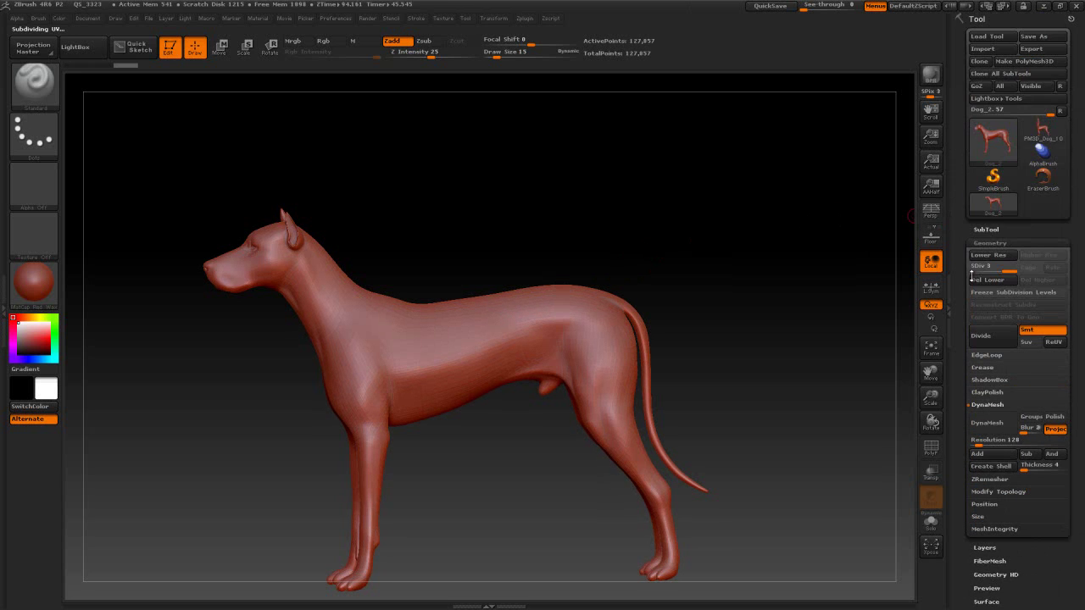
- Select the ZRemesherGuides brush from the brush picker, filtered by Z
left_click(33, 83)
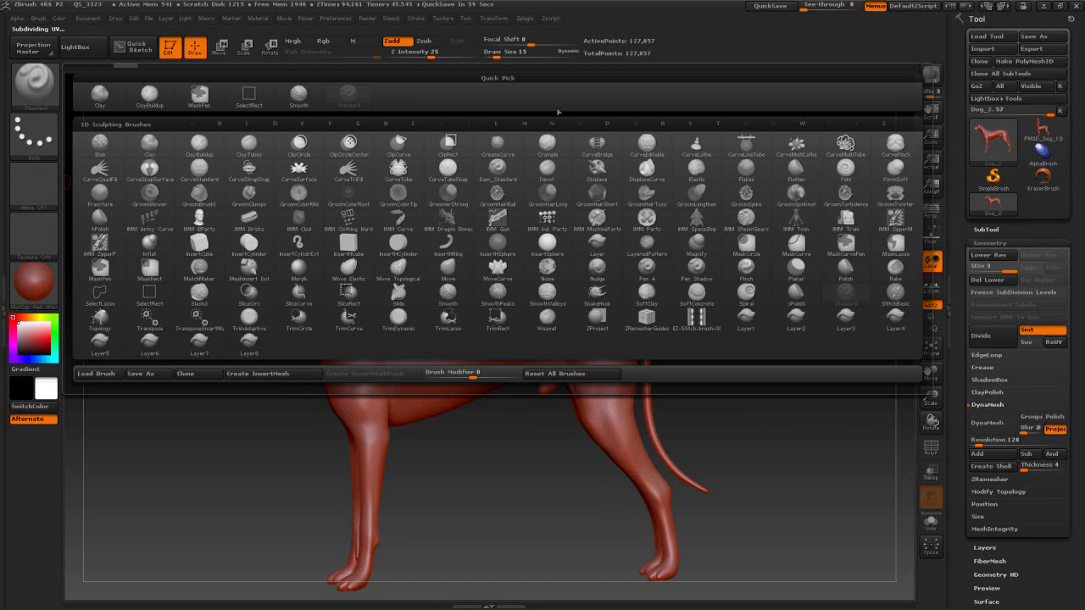
left_click(885, 125)
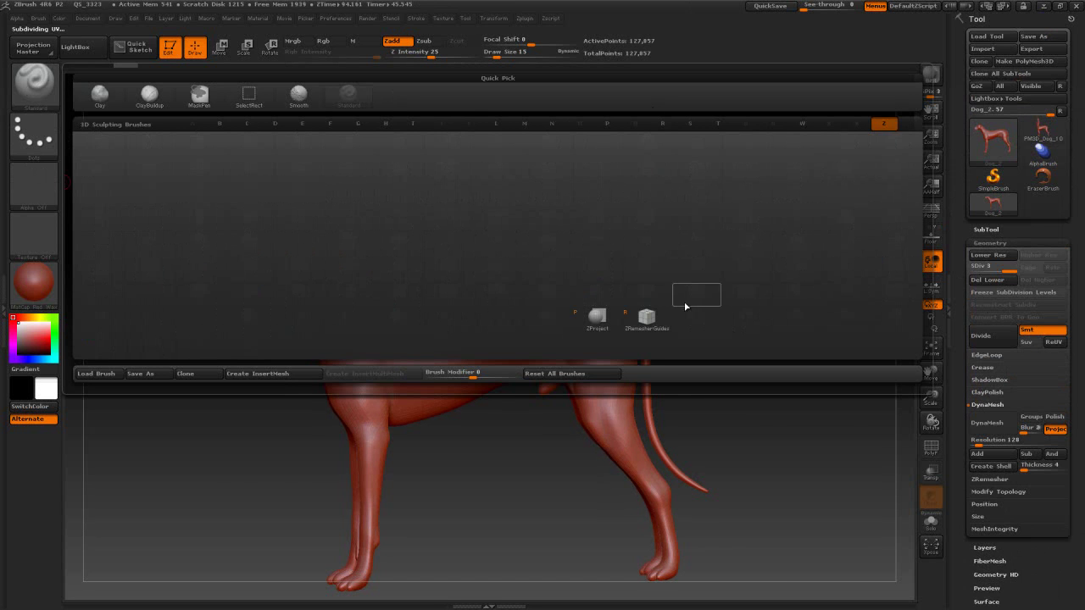
left_click(650, 319)
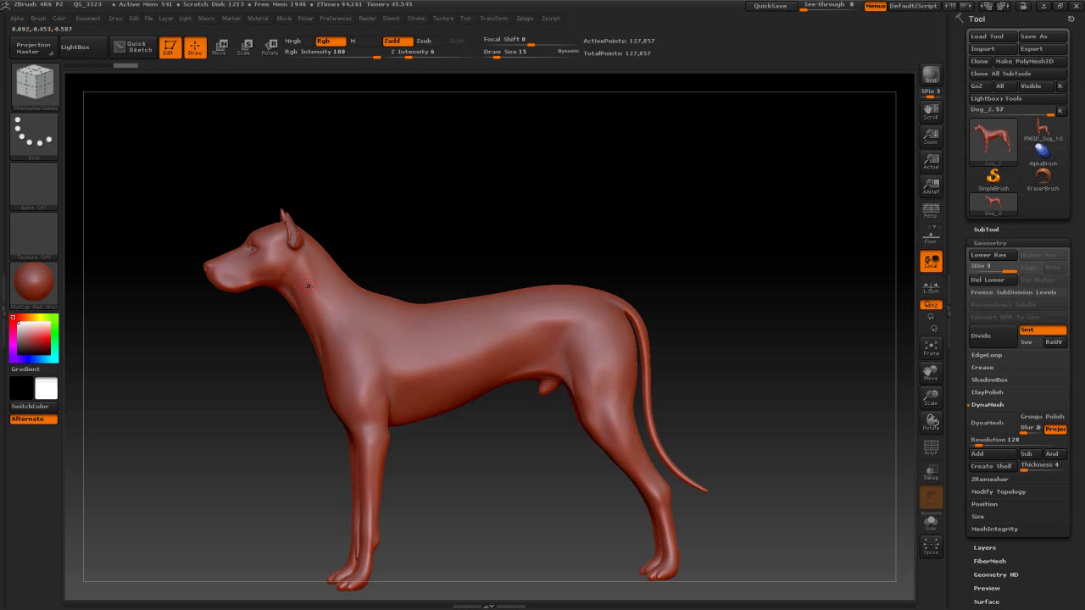
- Discard a trial guide curve and convert the dog into the PolyMesh3D tool PM3D_Dog_2
mouse_move(323, 299)
left_mouse_down()
mouse_move(428, 343)
mouse_move(507, 324)
left_mouse_up()
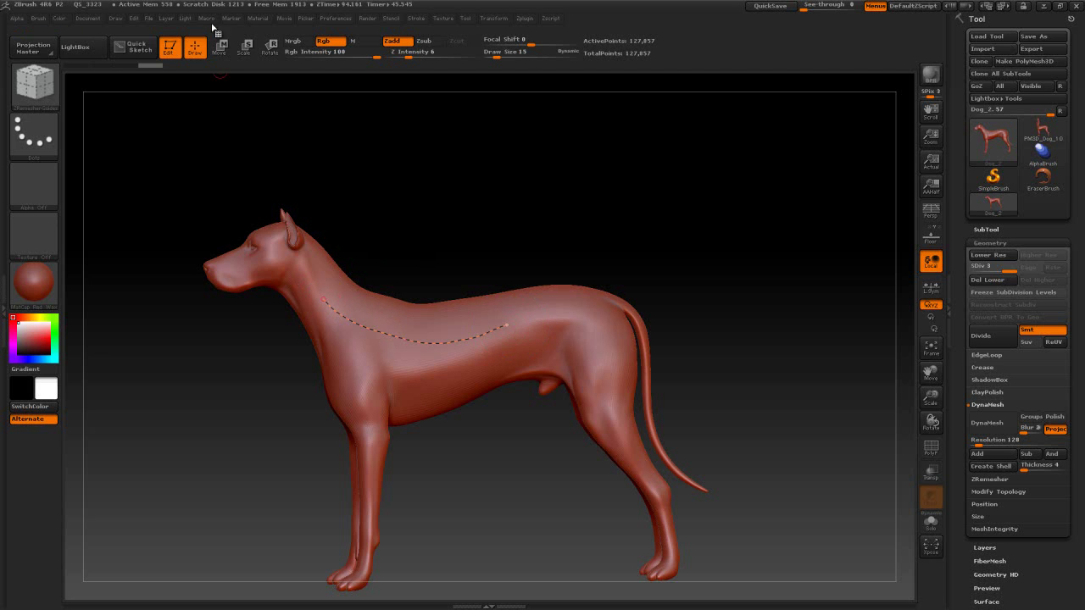
left_click(579, 234)
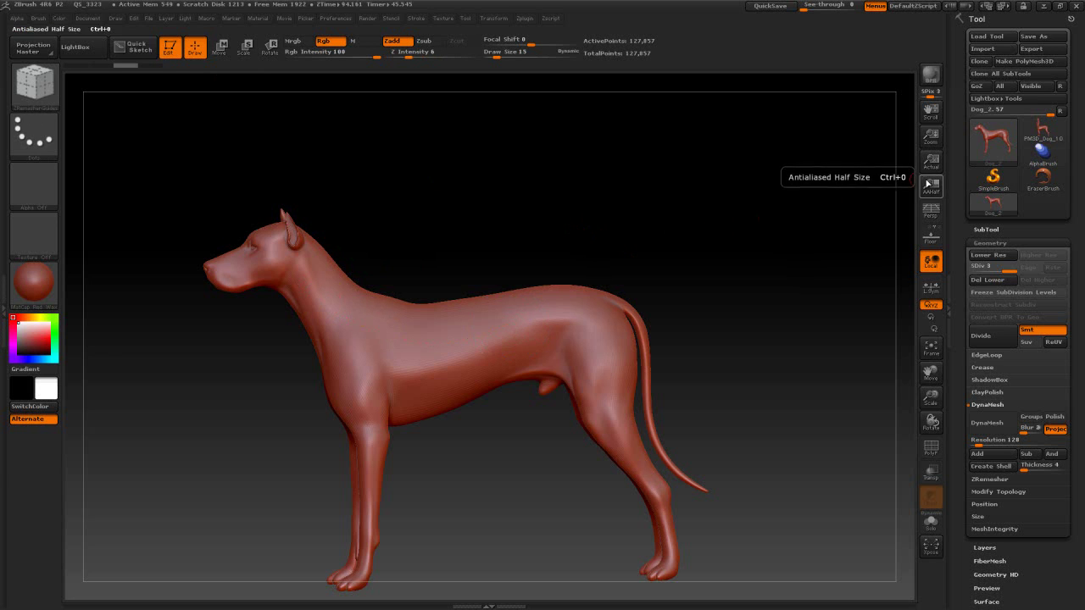
left_click(1021, 65)
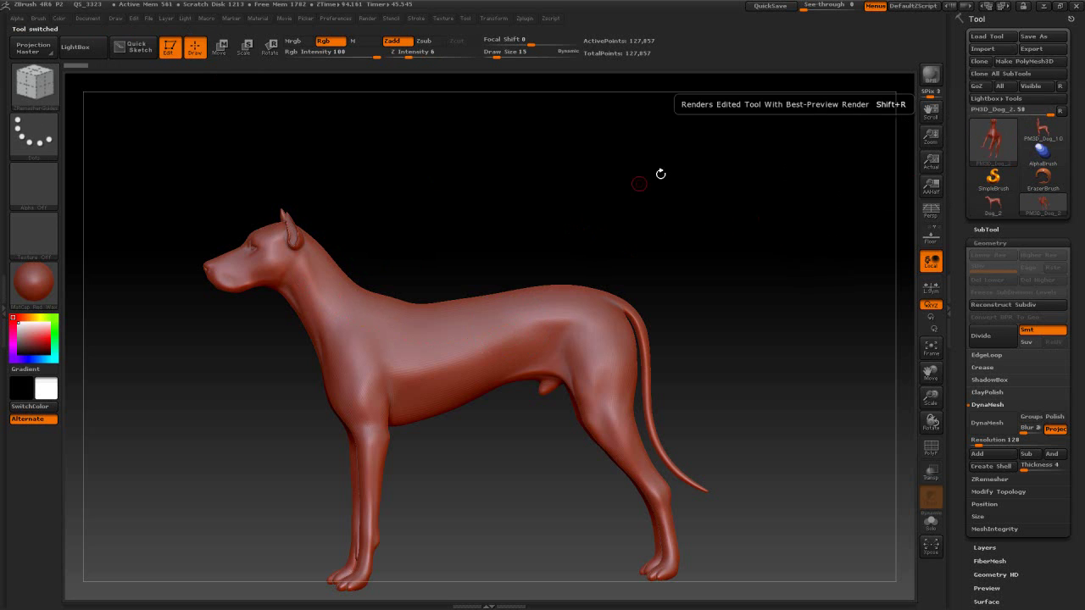
- Draw a guide curve from shoulder along the back to the hip, then run the EZ-HL macro
left_click_drag(405, 343, 492, 324)
left_click_drag(620, 394, 623, 405)
left_click(208, 19)
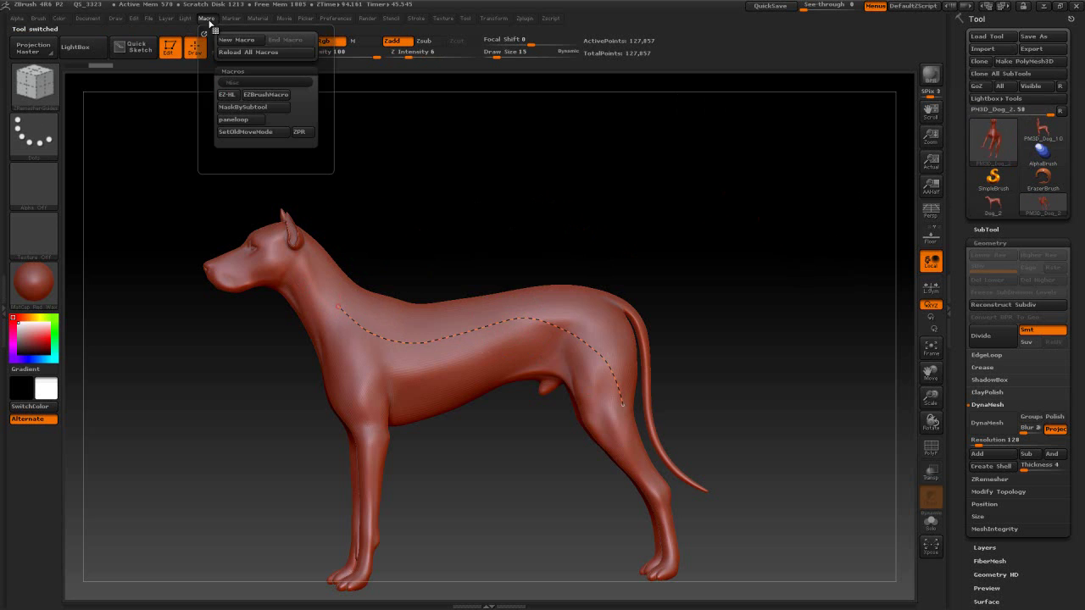
left_click(227, 99)
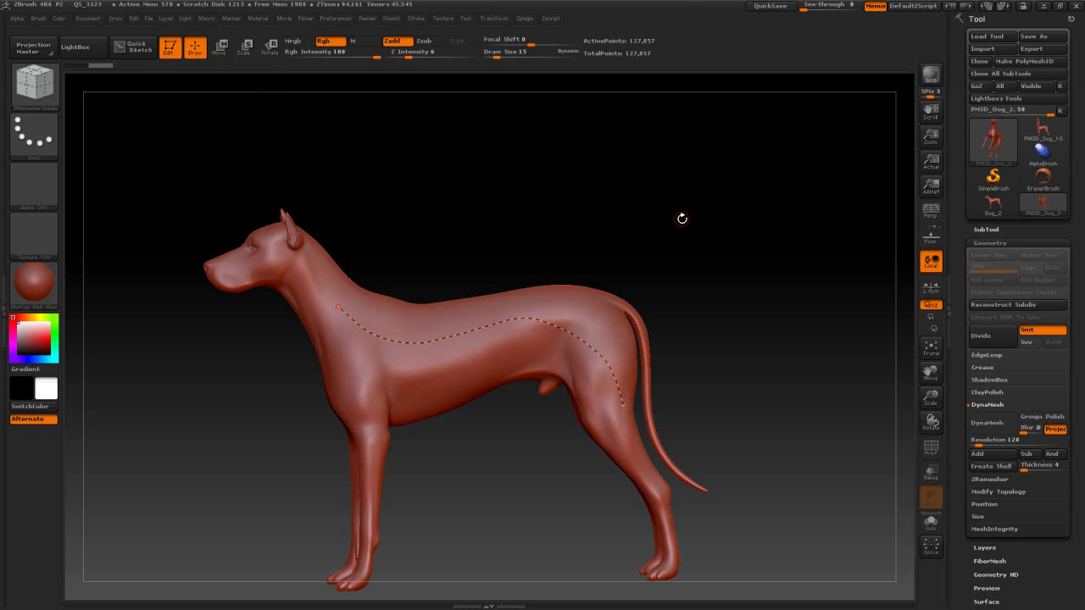